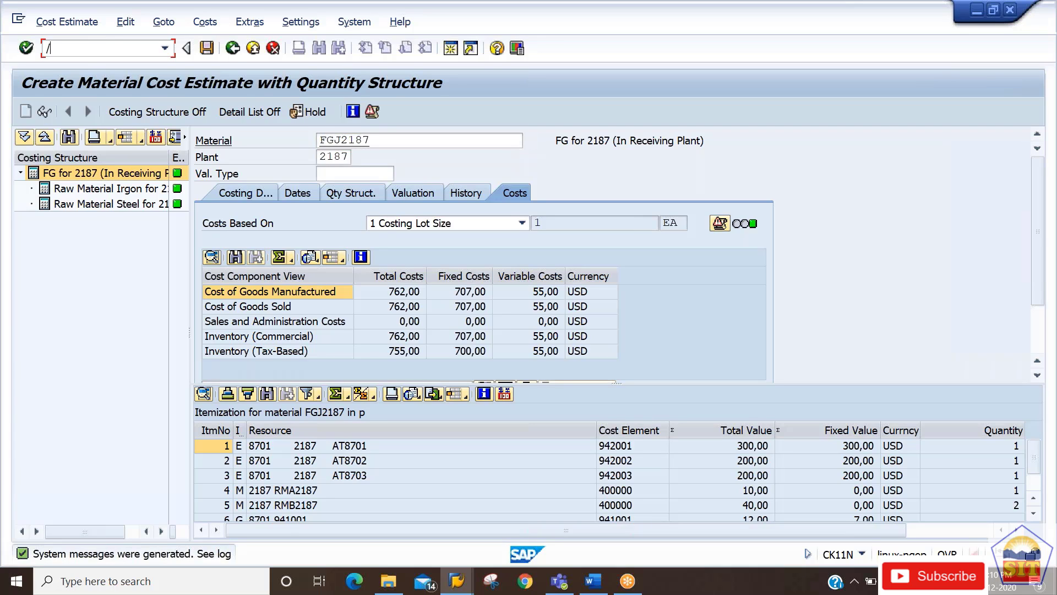
Step: Open the Change Material transaction MM02
type("2")
key("Return")
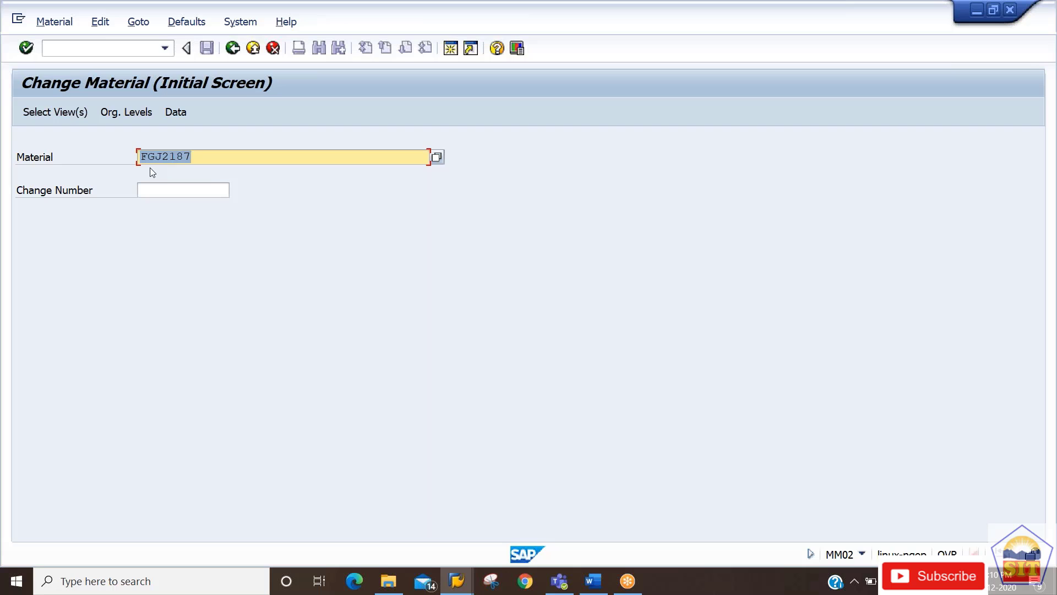
Step: Switch to the Word document to review the prerequisites, cost estimate and special procurement type notes, and return to SAP
key("alt+Tab")
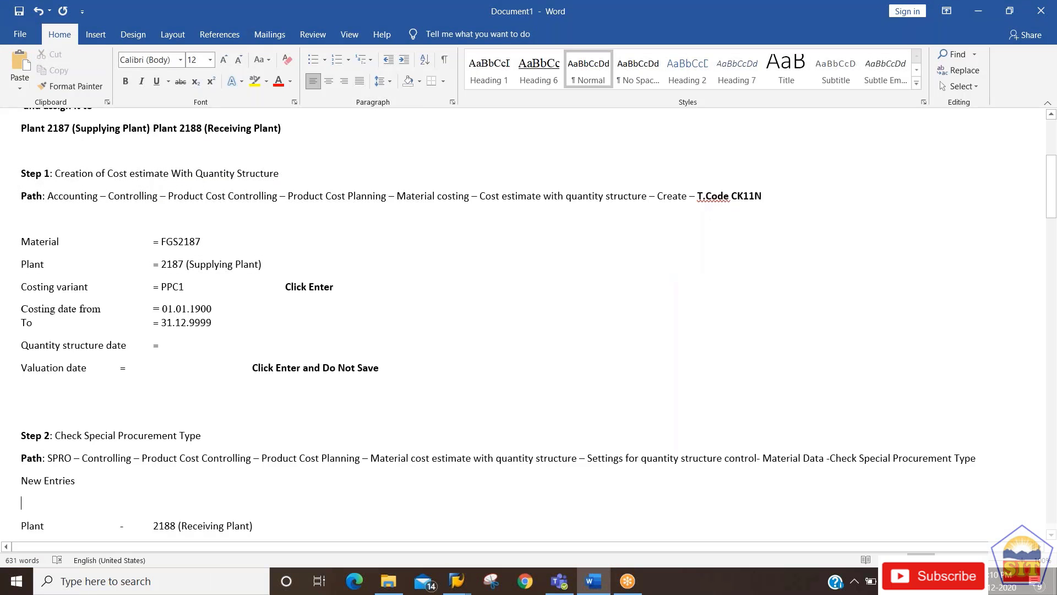
scroll(529, 325, "down", 1)
key("alt+Tab")
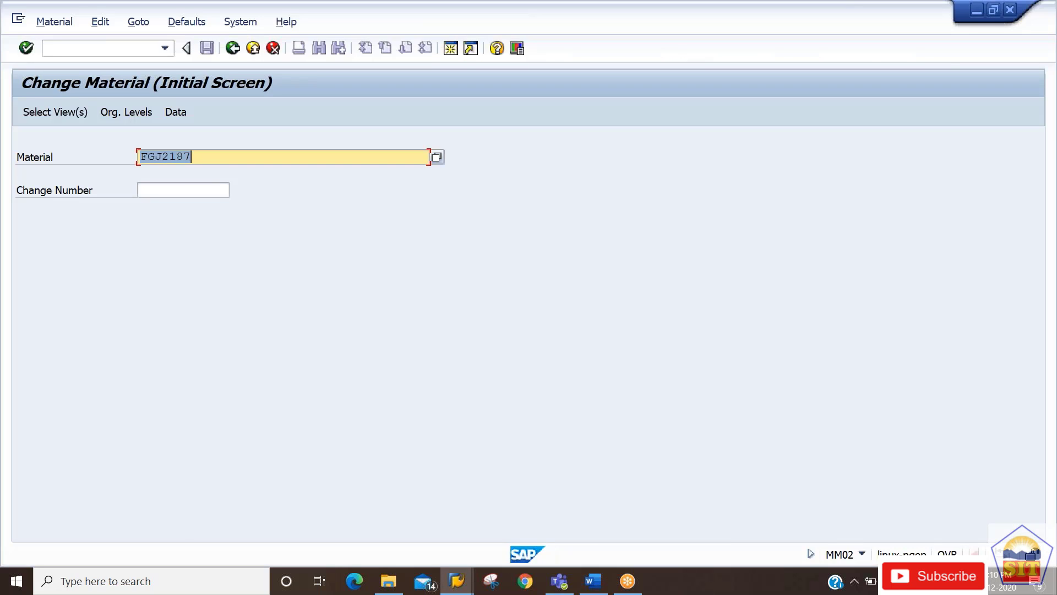
key("alt+Tab")
scroll(529, 325, "down", 2)
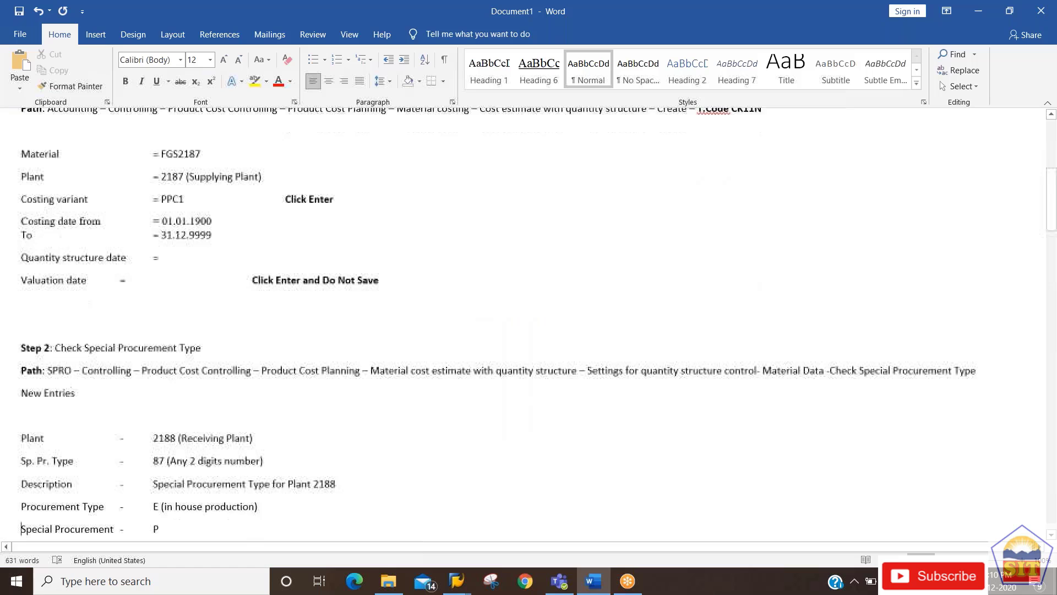
left_click(22, 231)
scroll(529, 325, "up", 4)
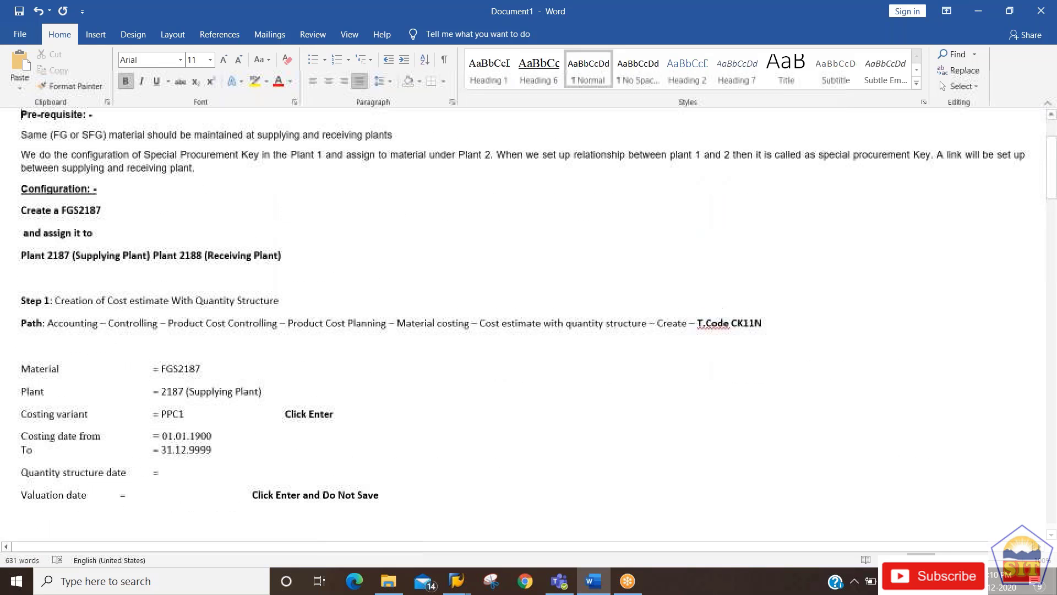
left_click(22, 232)
key("alt+Tab")
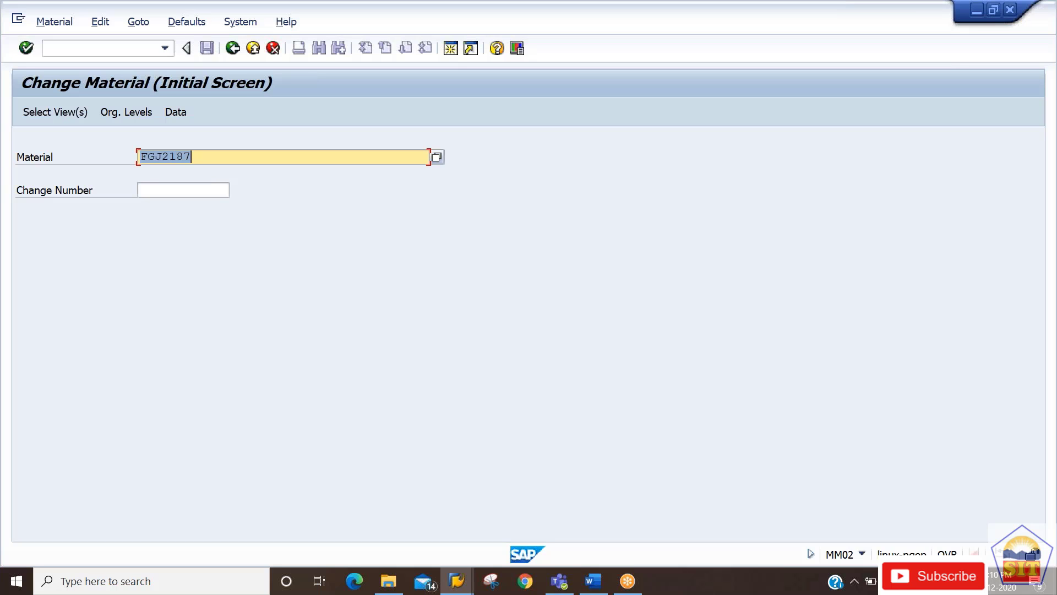
Step: Open the Costing 1 view of material FGJ2187 for plant 2188
key("Return")
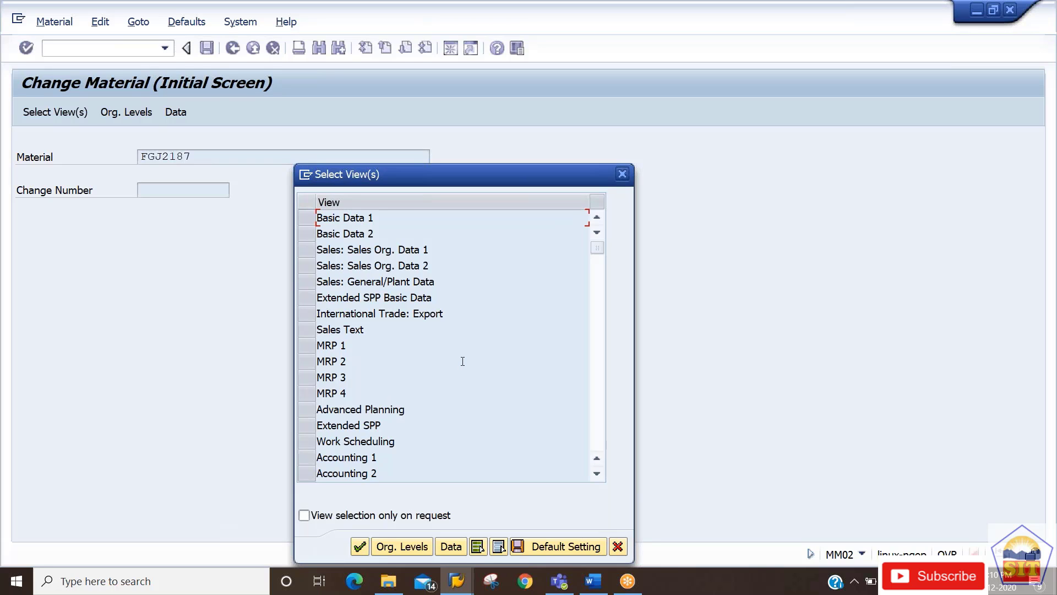
left_click(597, 427)
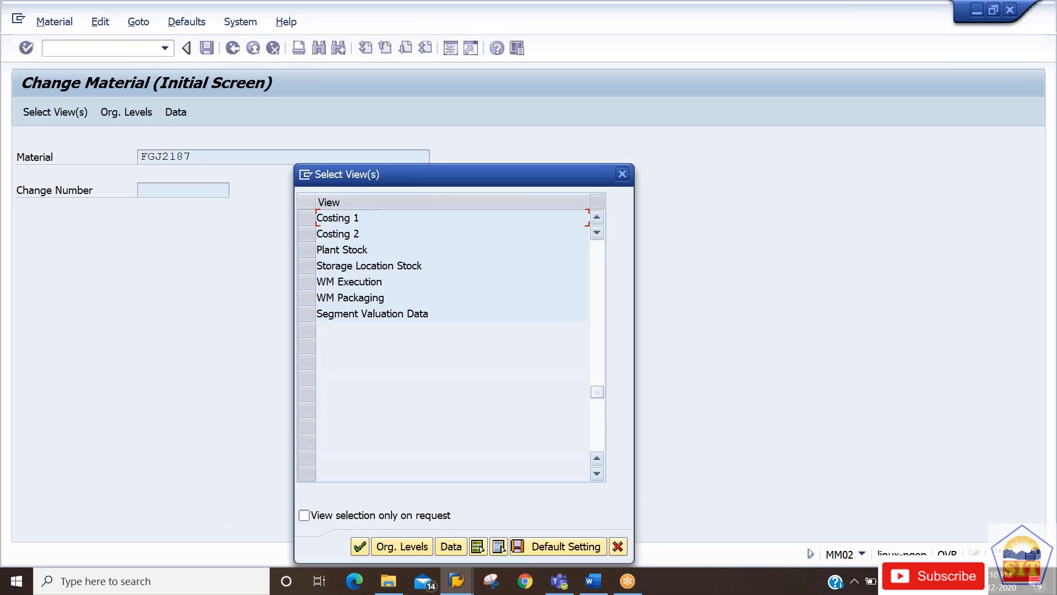
left_click(309, 216)
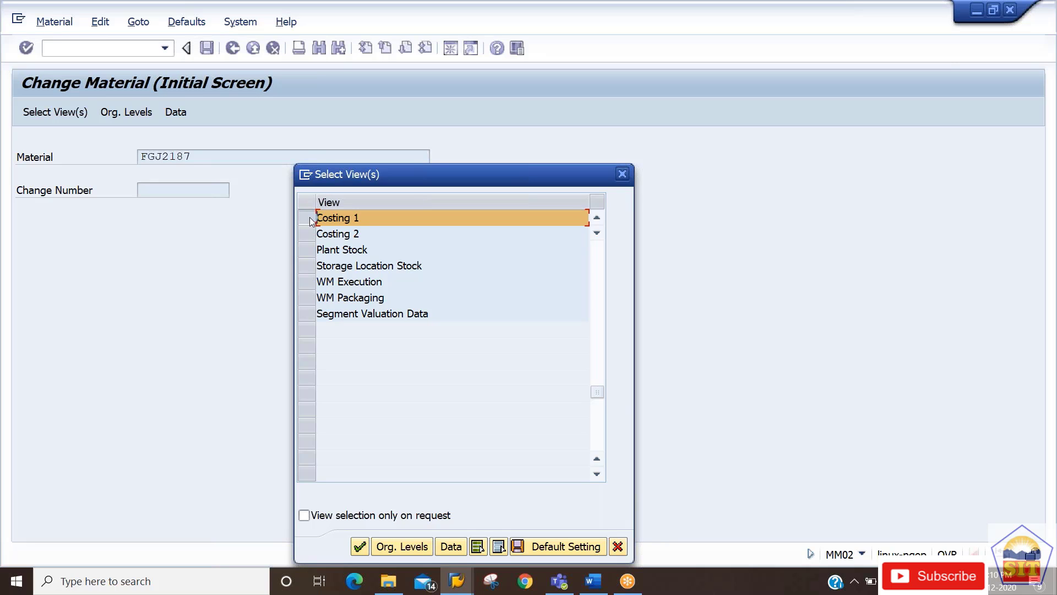
key("Return")
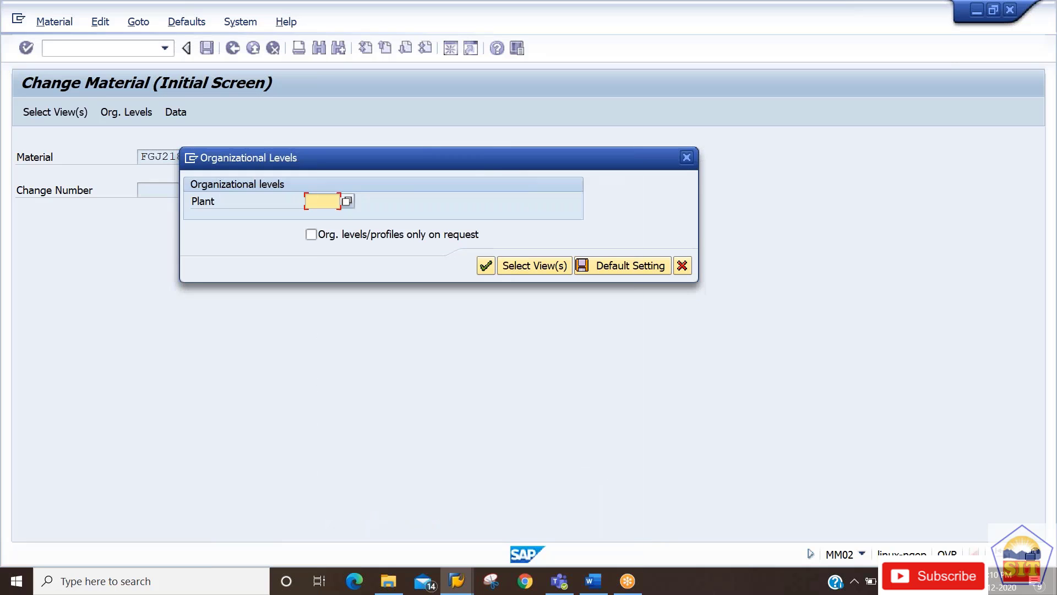
type("21")
left_click(332, 269)
key("Return")
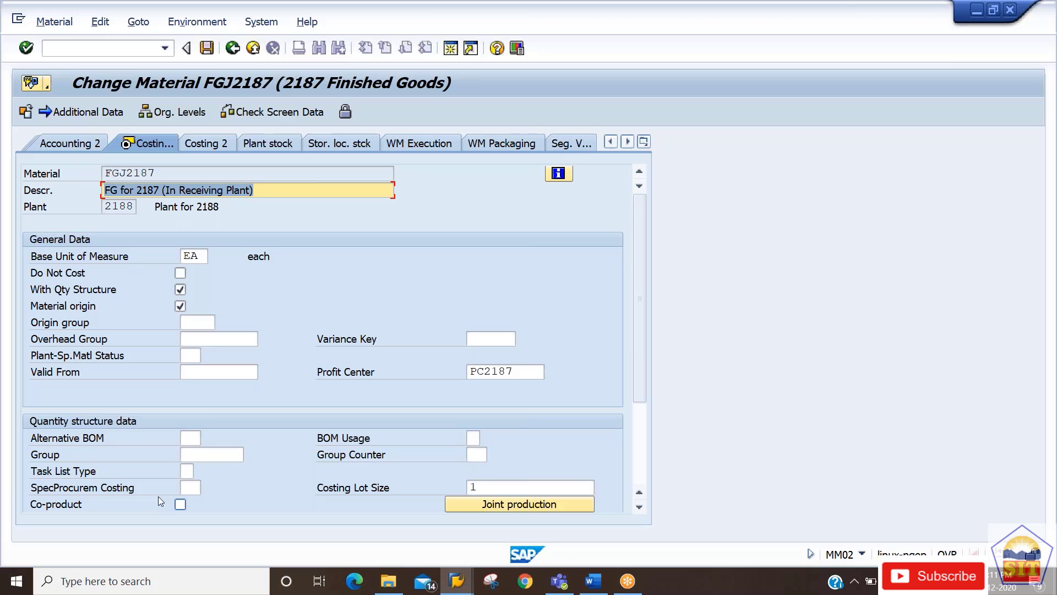
Step: Set SpecProcurem Costing to 87, Plant 2187 Manufacturing Unit, in the quantity structure data and confirm the entry
left_click(197, 483)
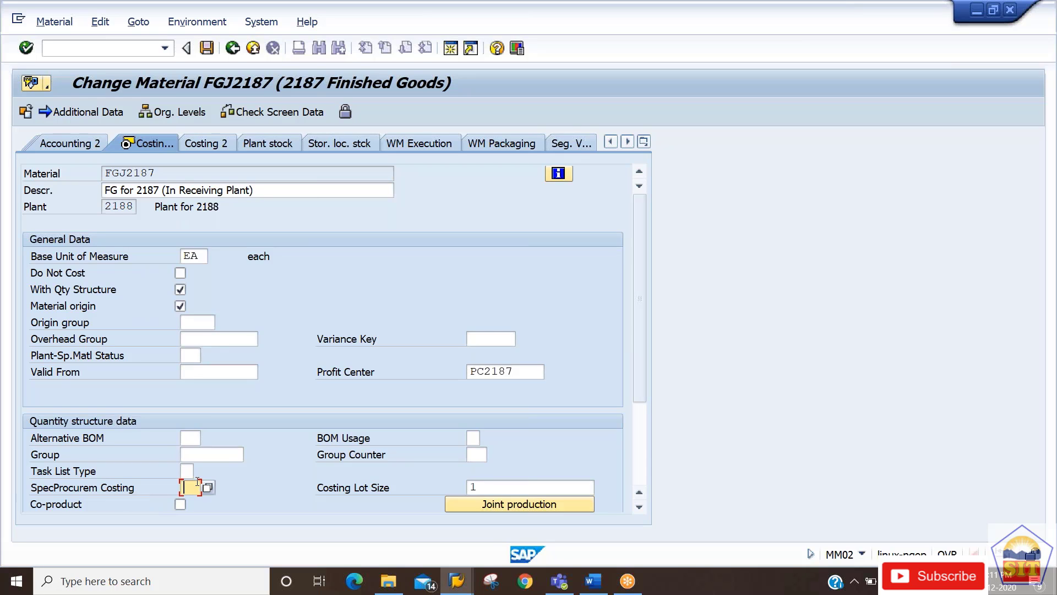
key("Return")
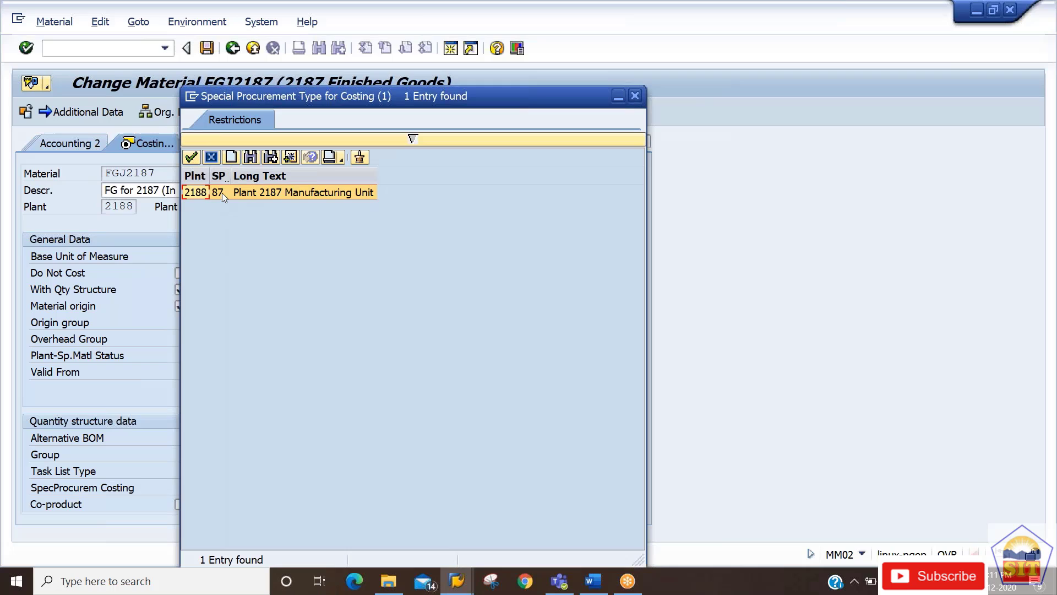
left_click(222, 192)
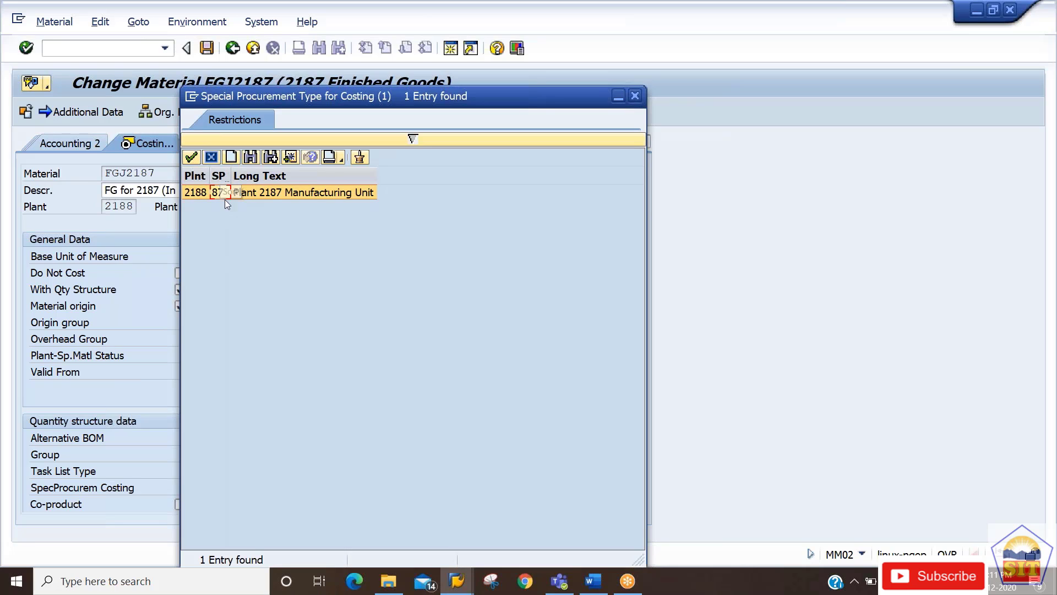
double_click(227, 193)
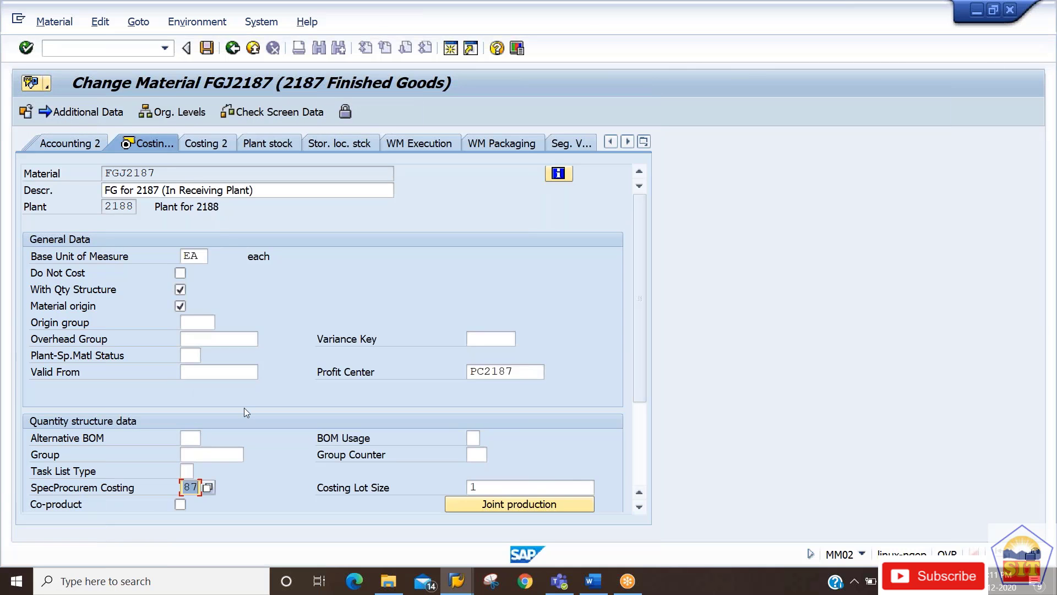
key("Return")
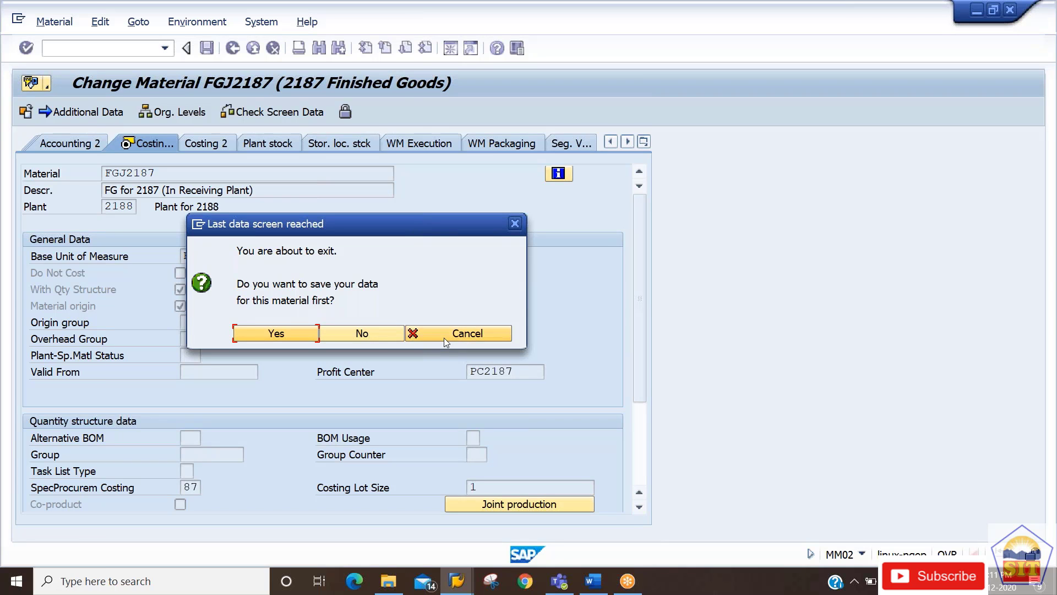
Step: Switch to the SAP Easy Access session and start the cost estimate transaction CK11N
key("alt+Tab")
key("alt+Tab")
key("alt+Tab")
key("alt+Tab")
key("alt+Tab")
key("alt+Tab")
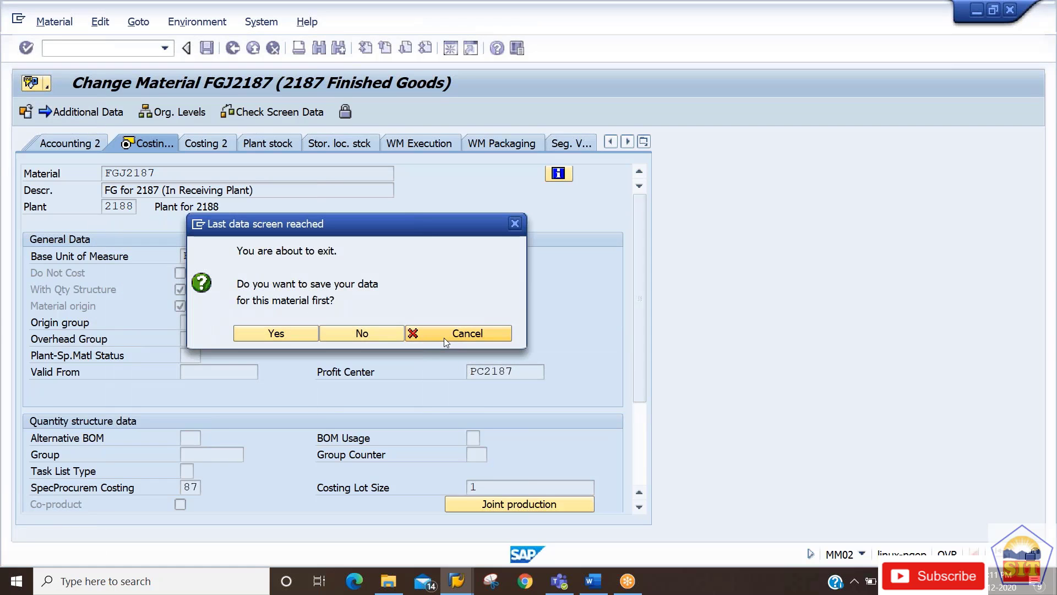
key("Return")
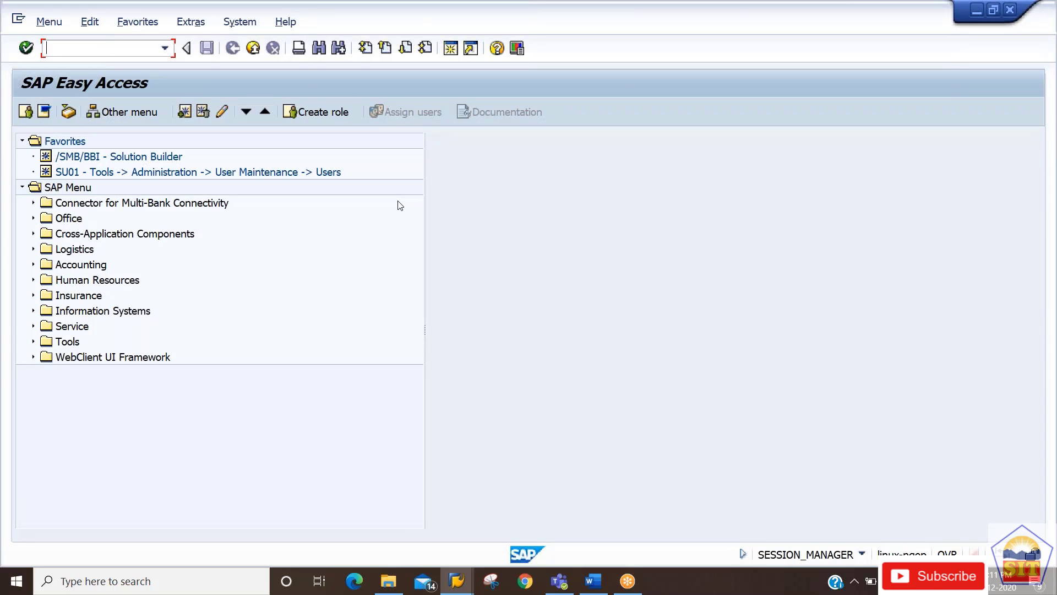
type("ck11n")
key("Return")
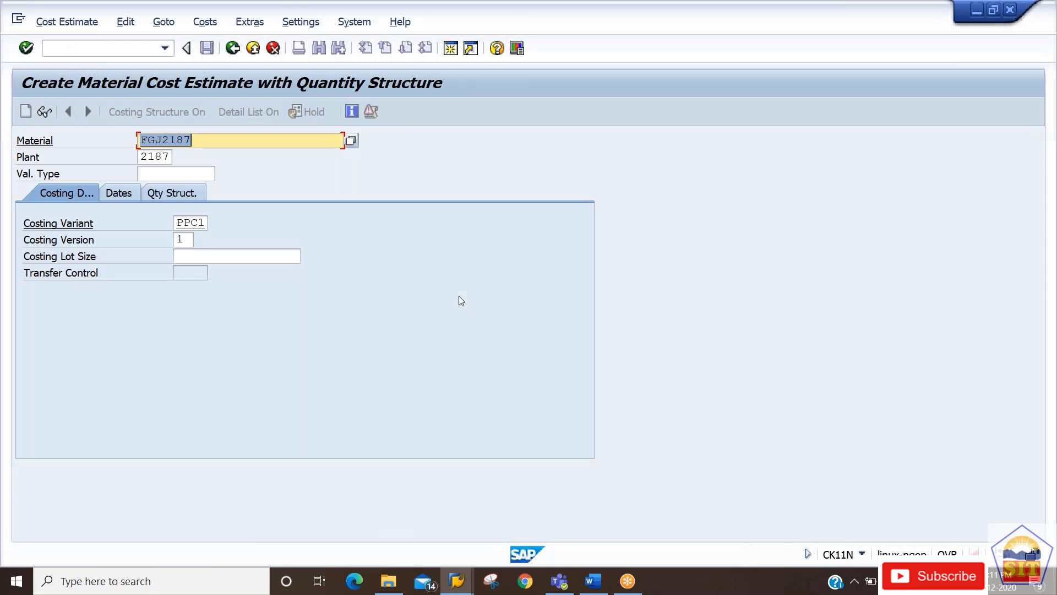
Step: Set the plant to 2188 and run the cost estimate for FGJ2187 with the proposed dates
key("Tab")
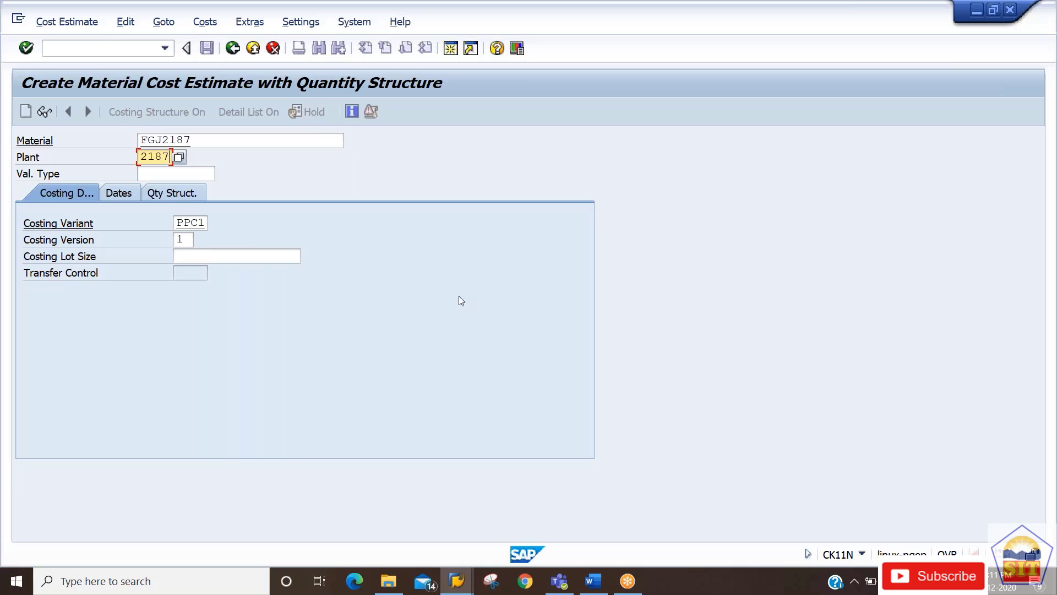
key("BackSpace")
type("8")
key("Return")
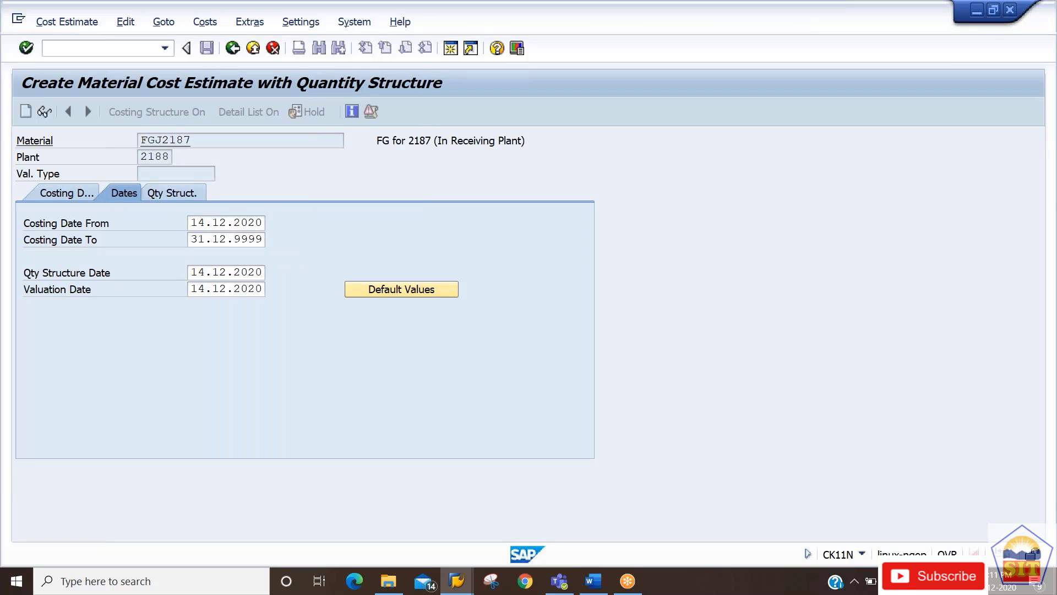
key("Return")
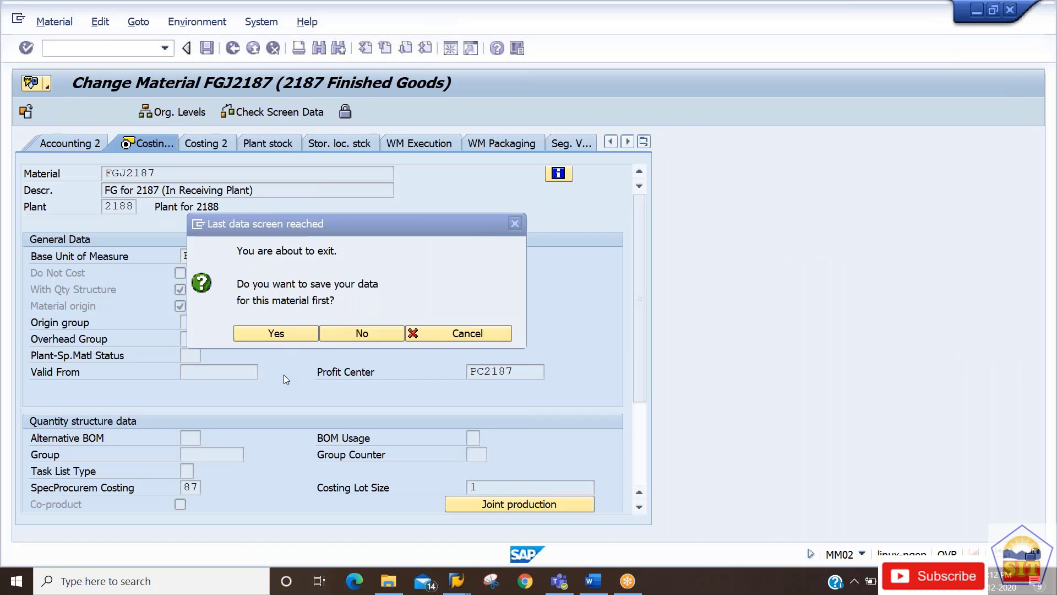
Step: Save the pending changes to material FGJ2187, and exit the existing cost estimate without saving it
left_click(272, 334)
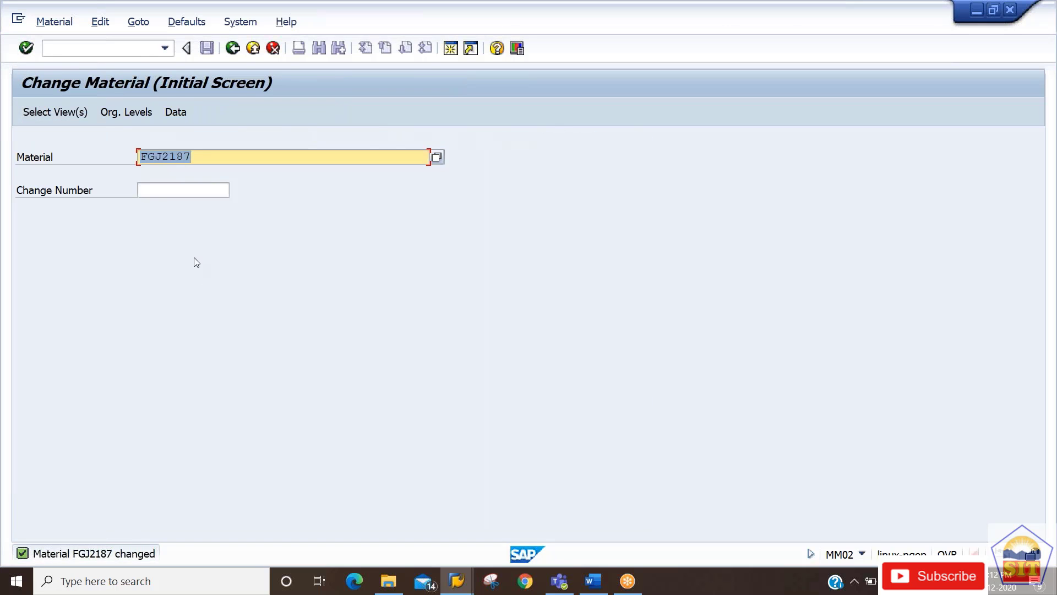
key("alt+Tab")
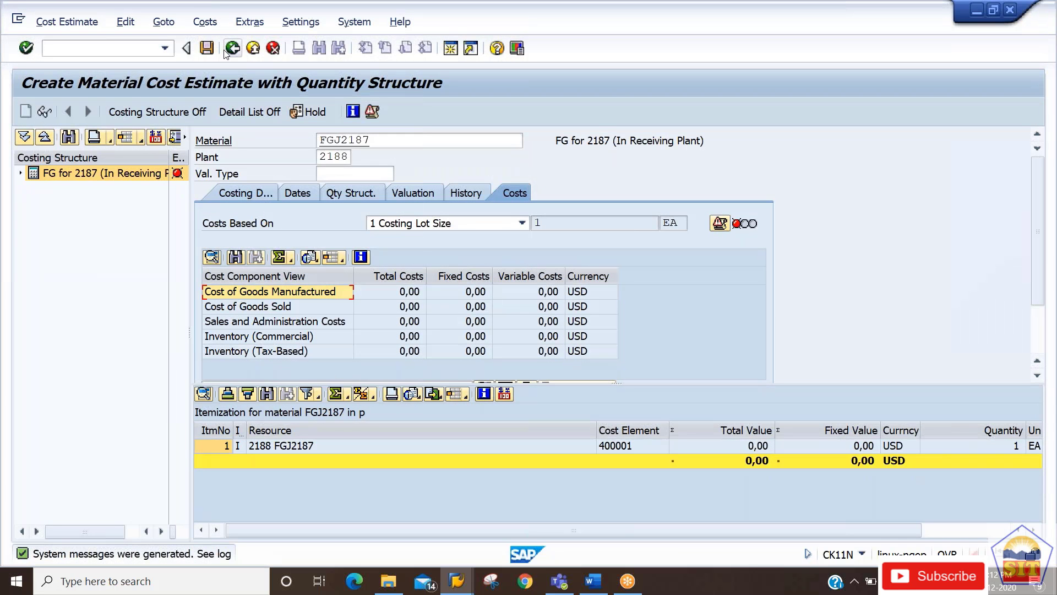
left_click(232, 48)
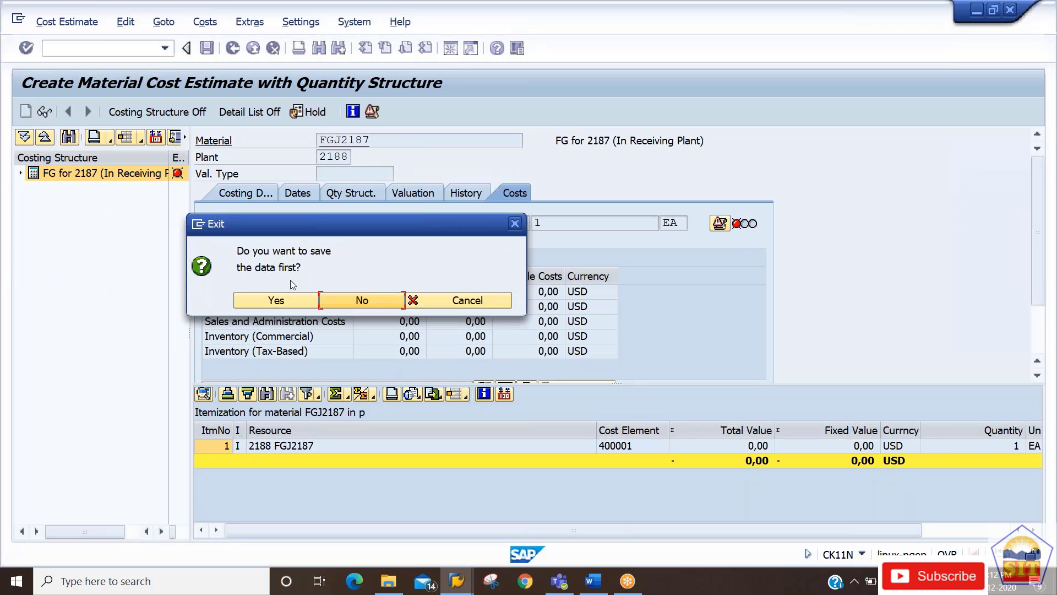
left_click(353, 301)
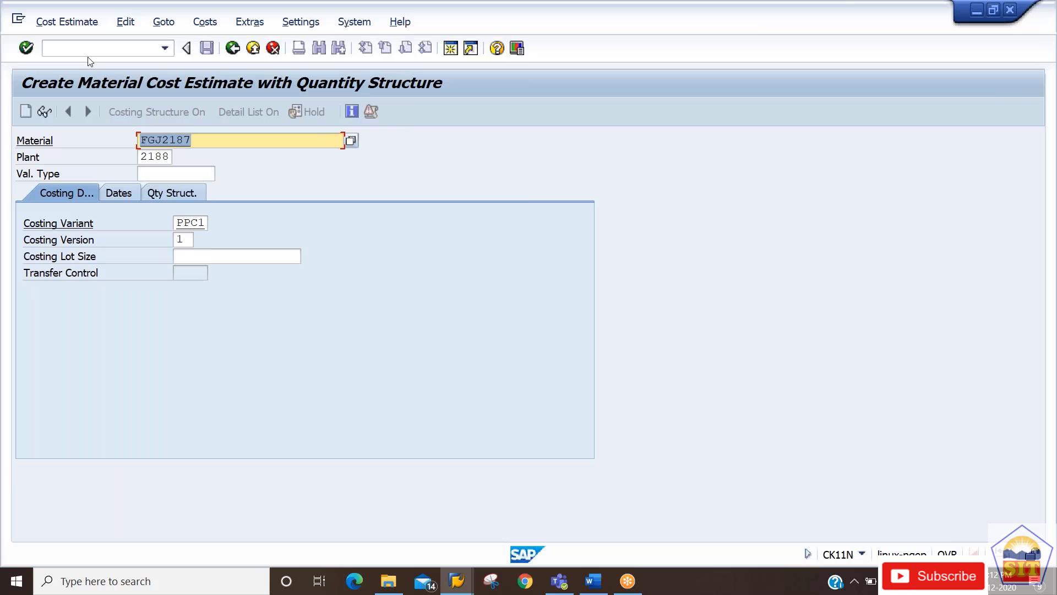
Step: Rerun the cost estimate for FGJ2187 in plant 2188 with the proposed dates and save it
key("Return")
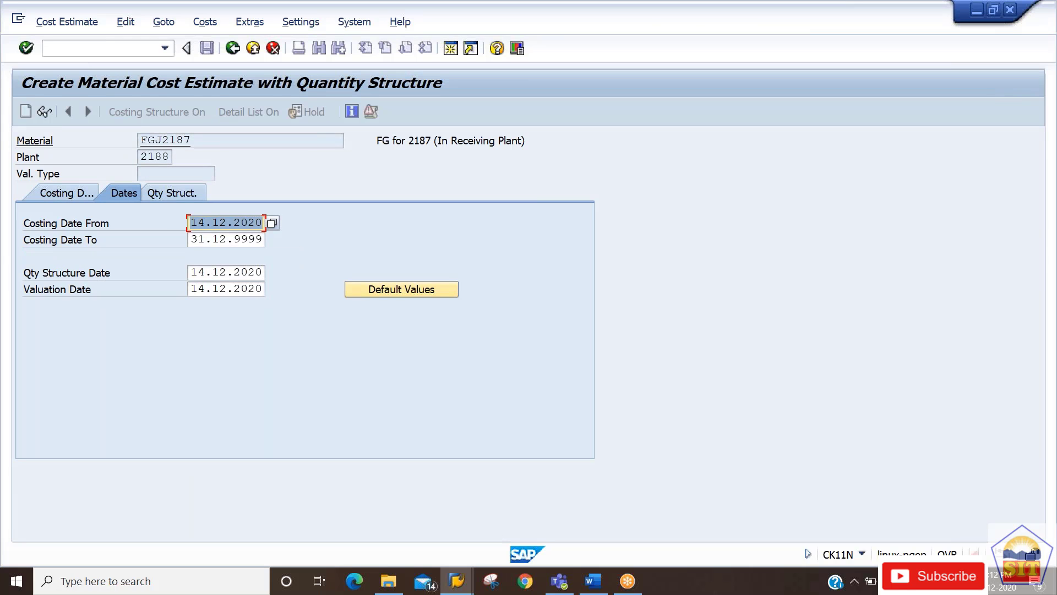
key("Return")
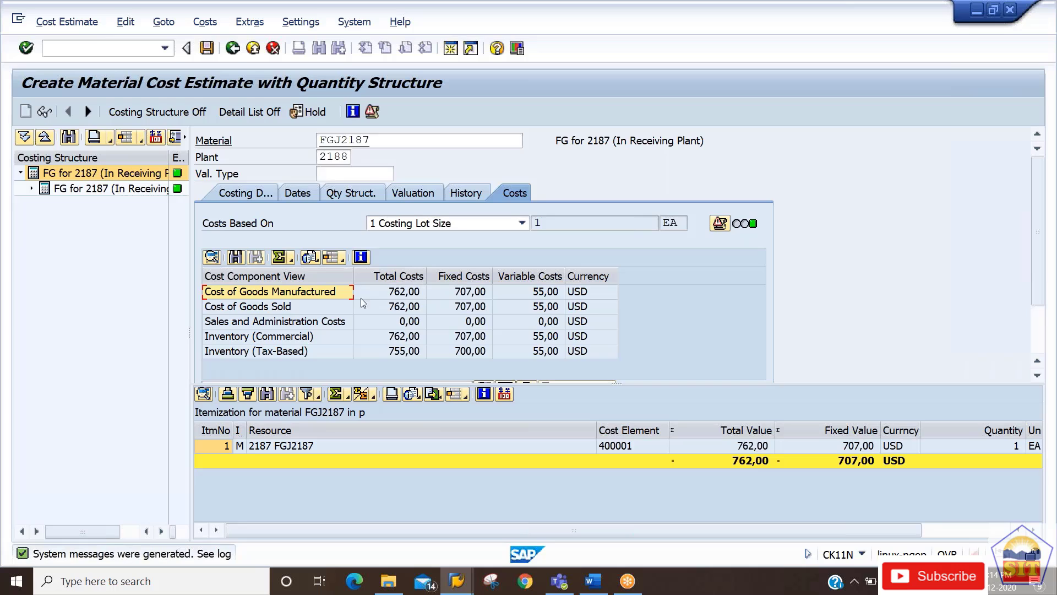
left_click(207, 49)
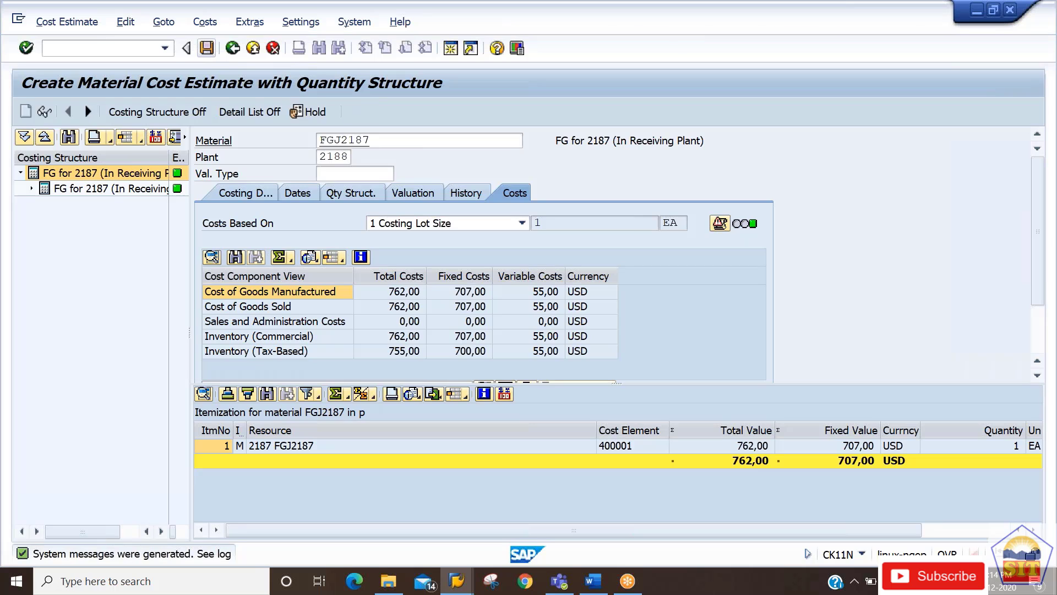
Step: Examine the special procurement type, procurement plant and procurement key in the estimate's quantity structure data
left_click(352, 193)
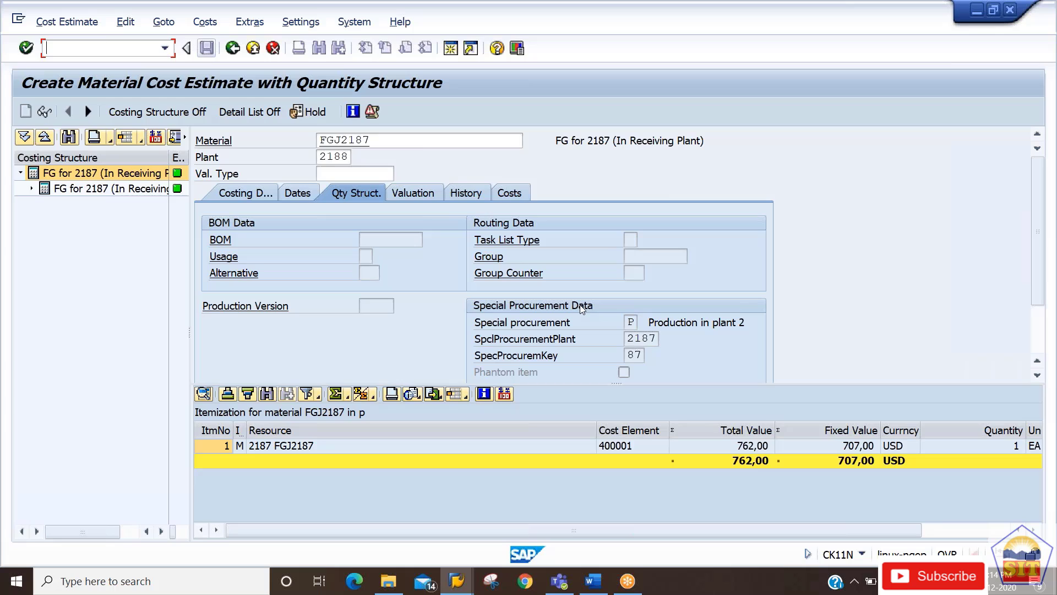
left_click(631, 322)
double_click(633, 322)
left_click_drag(634, 338, 657, 340)
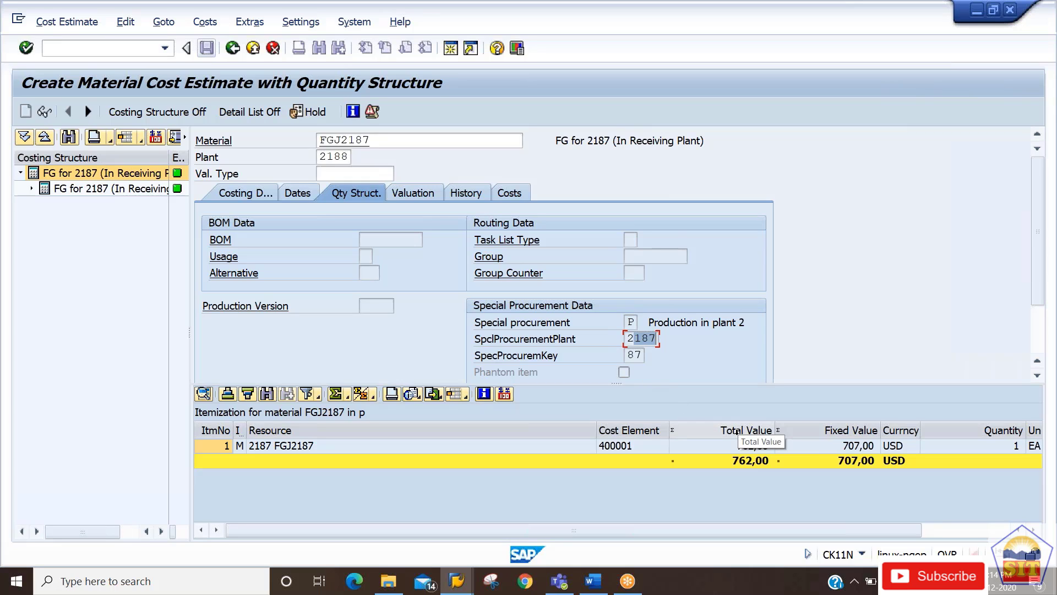
left_click(628, 338)
left_click_drag(627, 338, 659, 342)
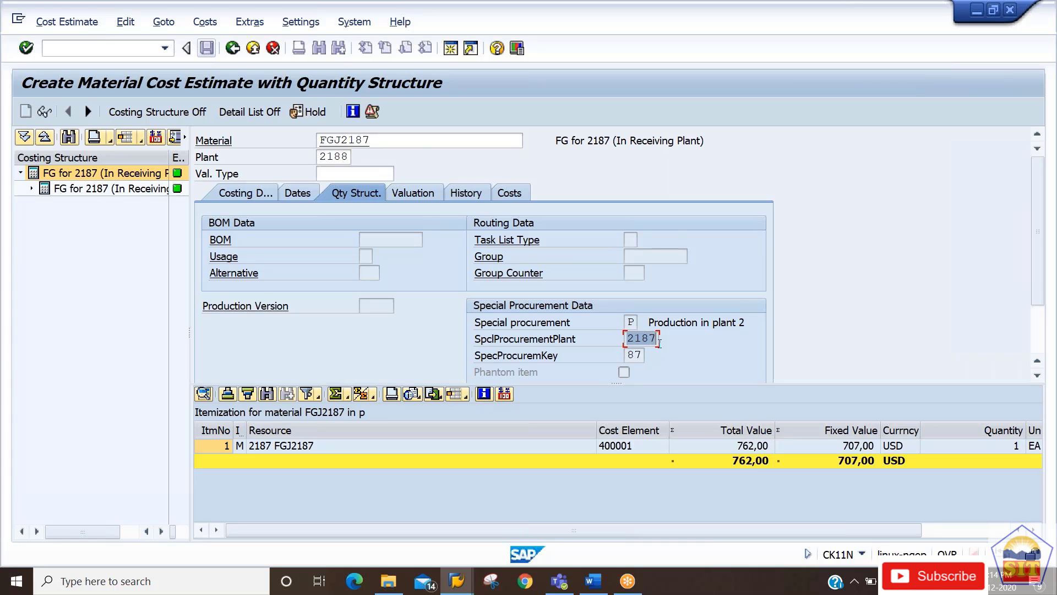
left_click(629, 356)
left_click_drag(643, 355, 626, 355)
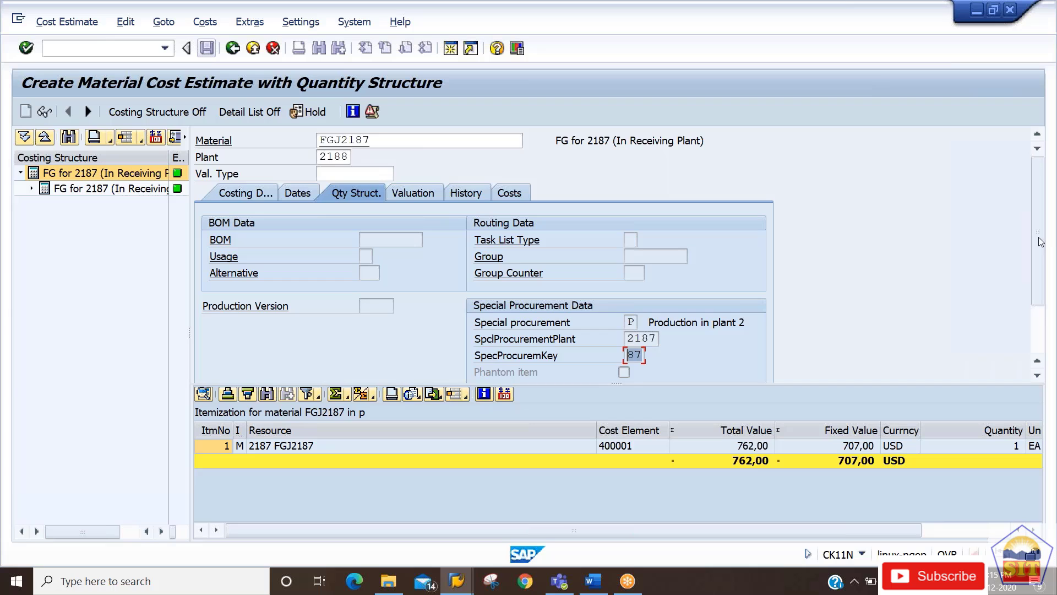
scroll(1043, 276, "down", 2)
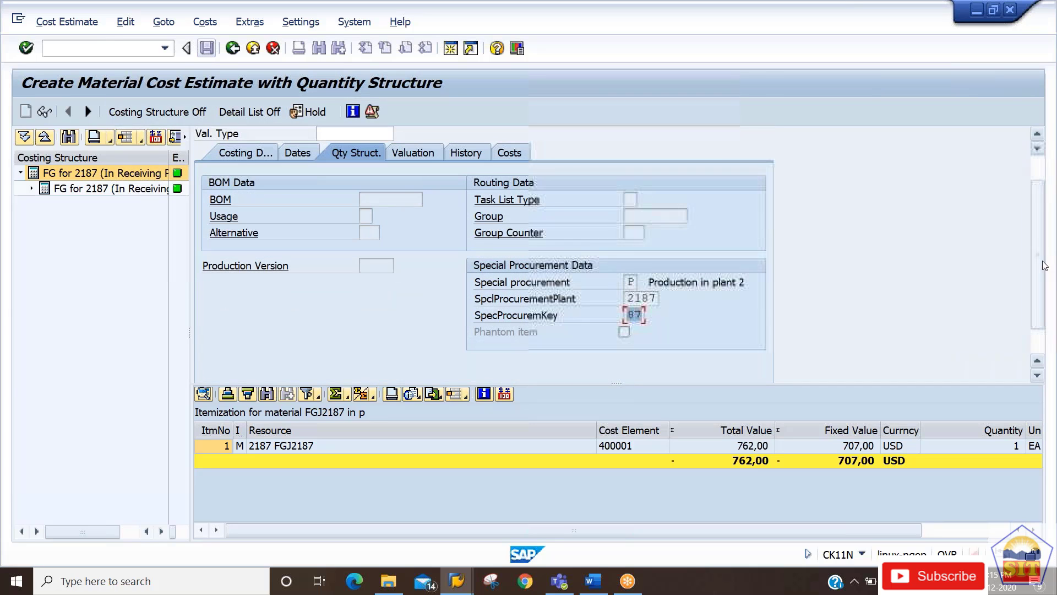
Step: Leave the cost estimate and open the standard price update transaction CK24
left_click(81, 47)
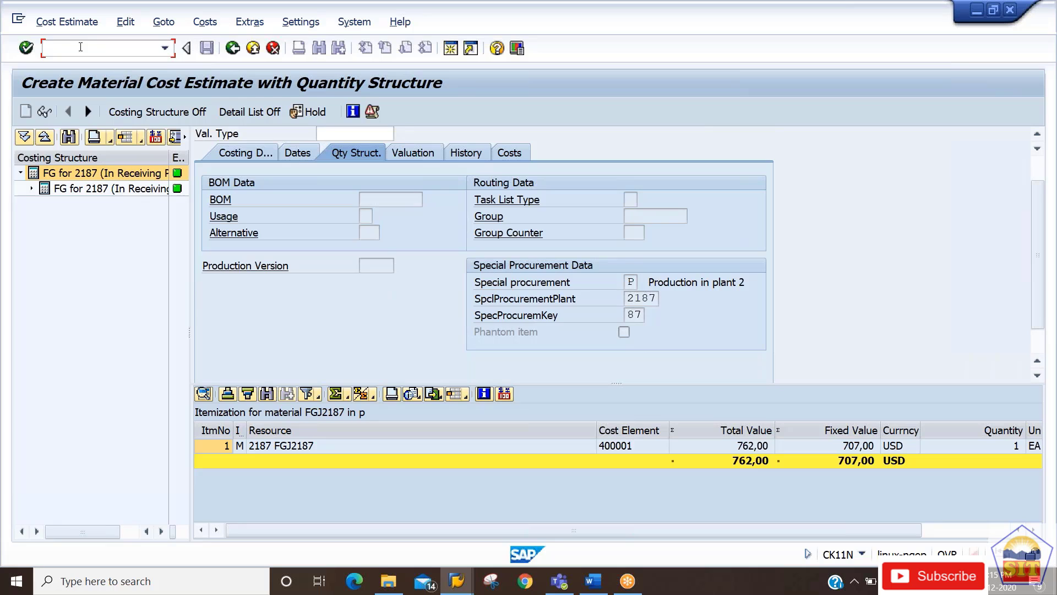
type("/n")
type("/nck")
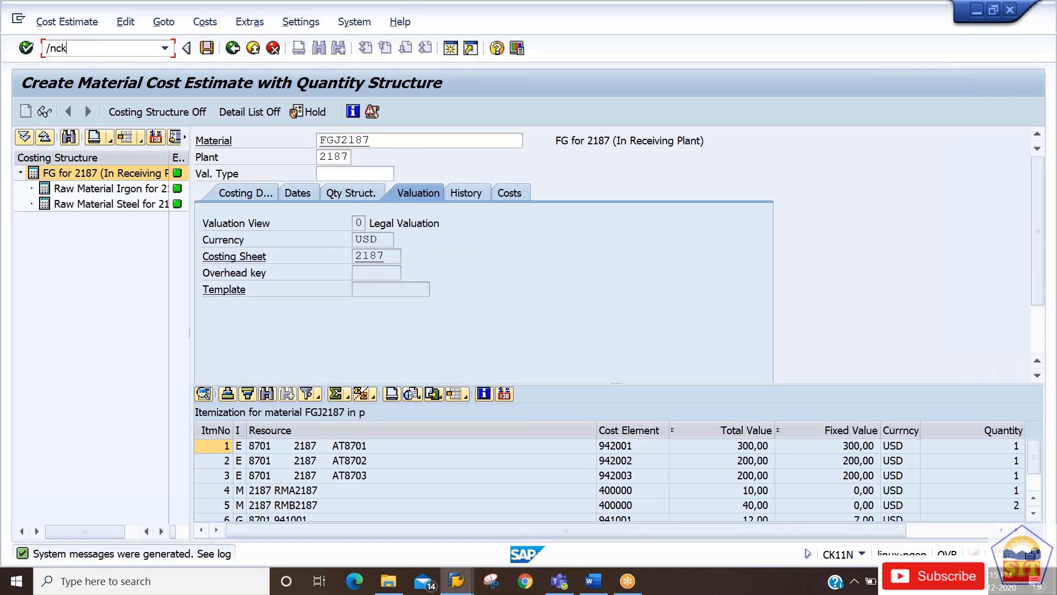
key("Return")
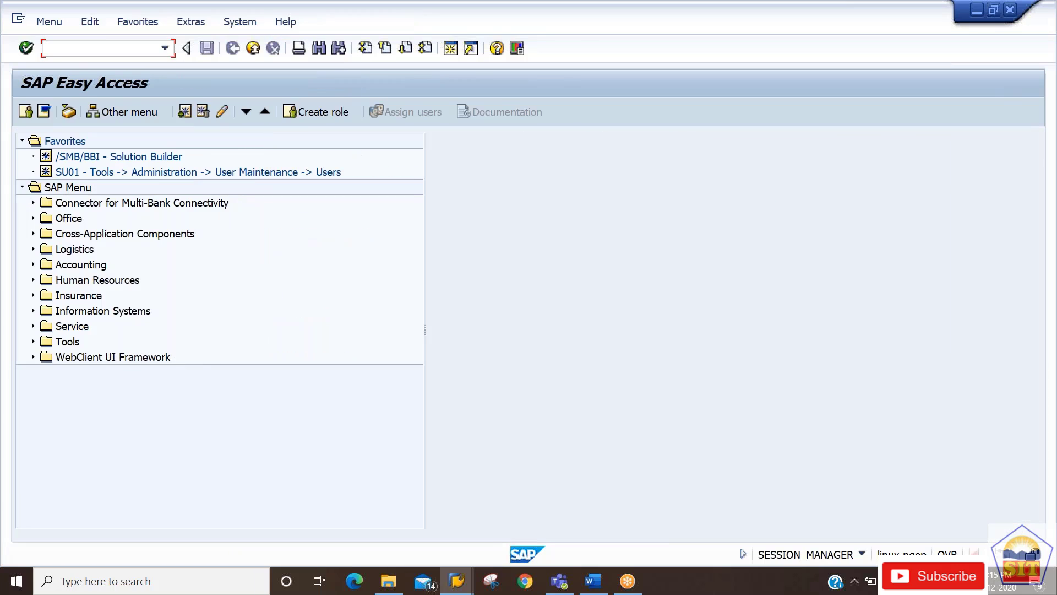
type("ck24")
key("Return")
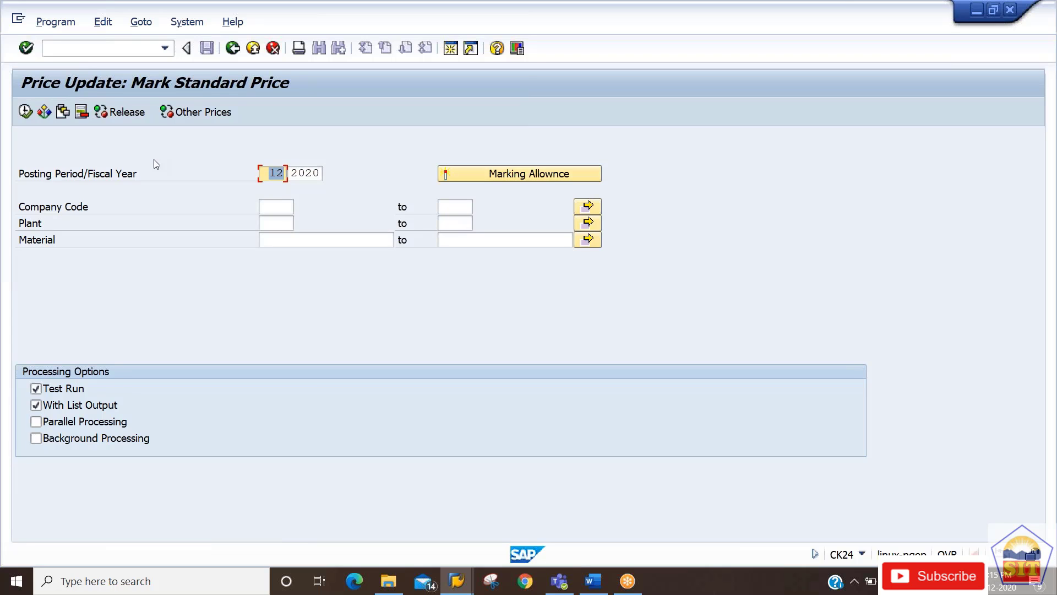
Step: Select company code 2187, plant 2188 and material FGJ2187 for marking the standard price
key("Tab")
key("Tab")
key("Tab")
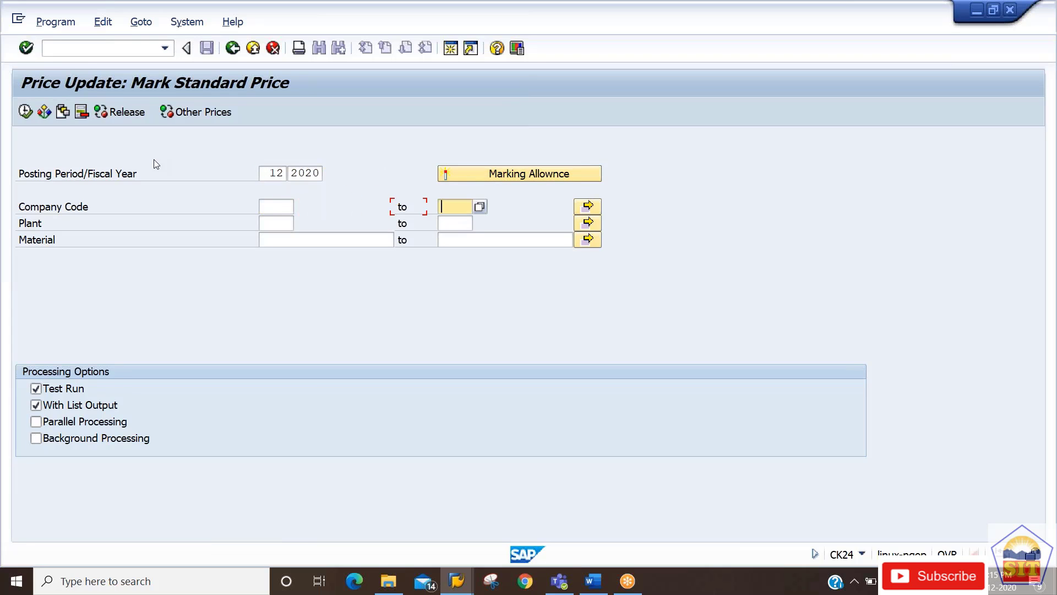
type("2187")
key("Tab")
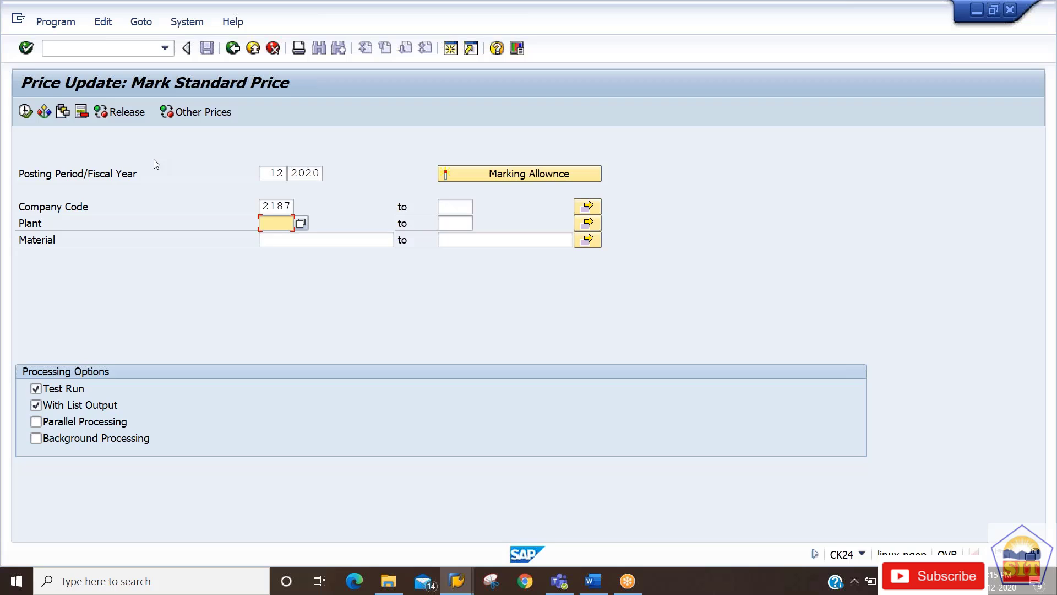
type("2188")
key("Tab")
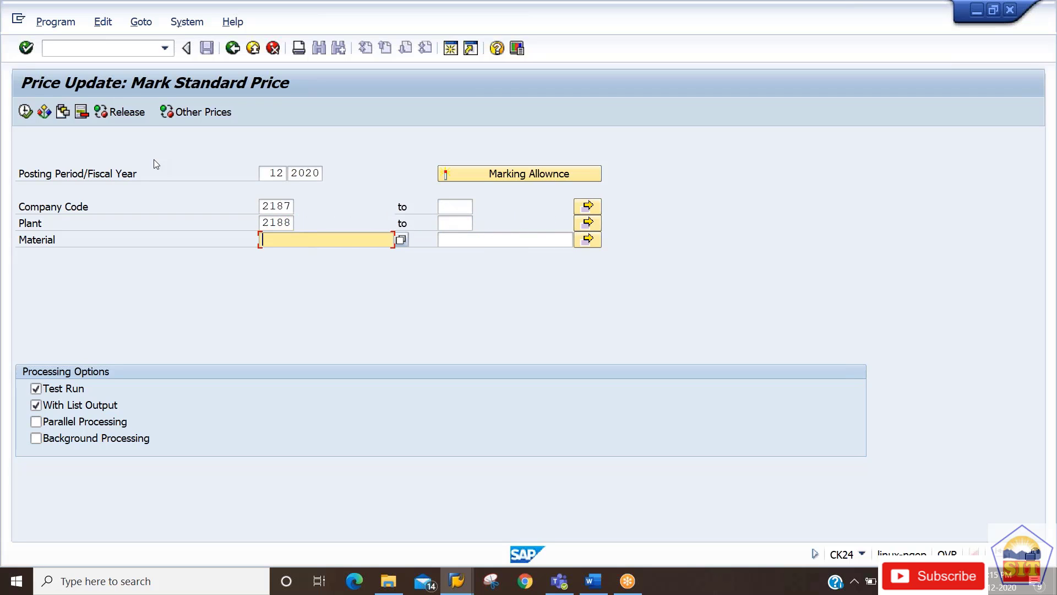
type("fgj2187")
key("Return")
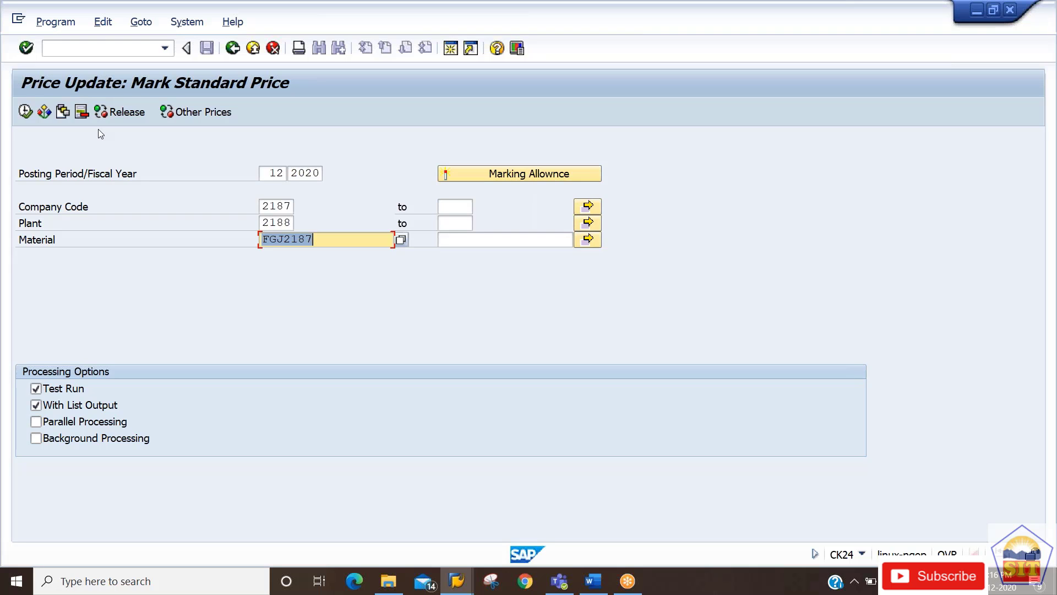
Step: Mark the standard price of FGJ2187, first as a test run and again with Test Run switched off
left_click(25, 112)
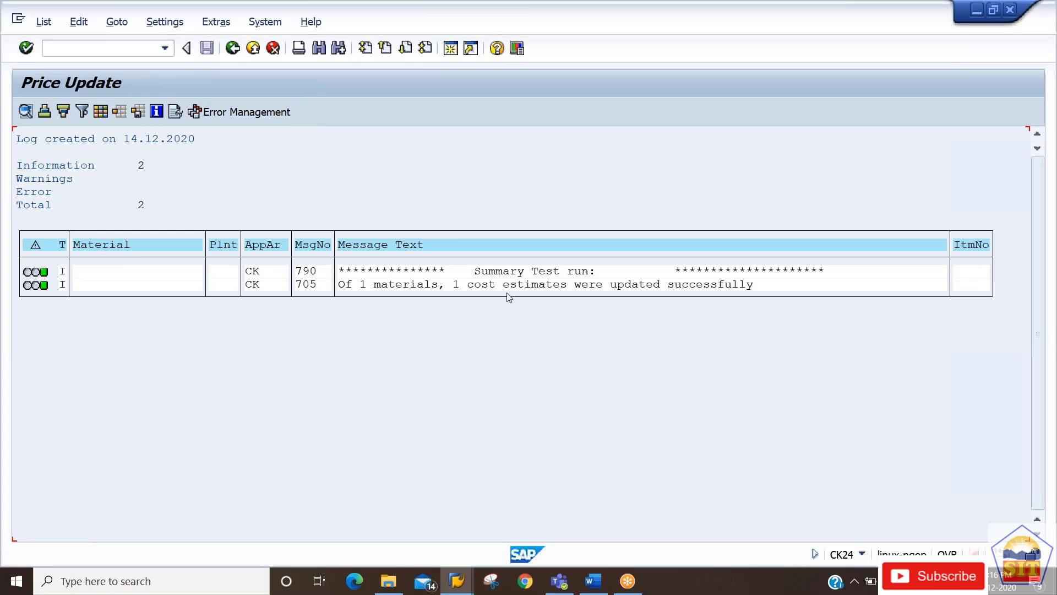
left_click(233, 48)
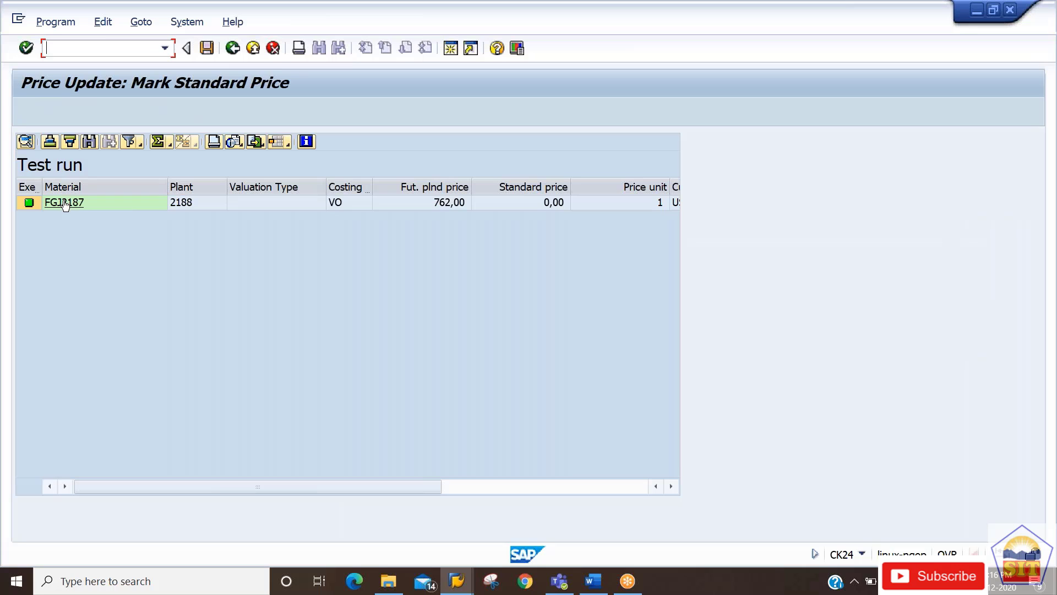
left_click(233, 50)
left_click(232, 48)
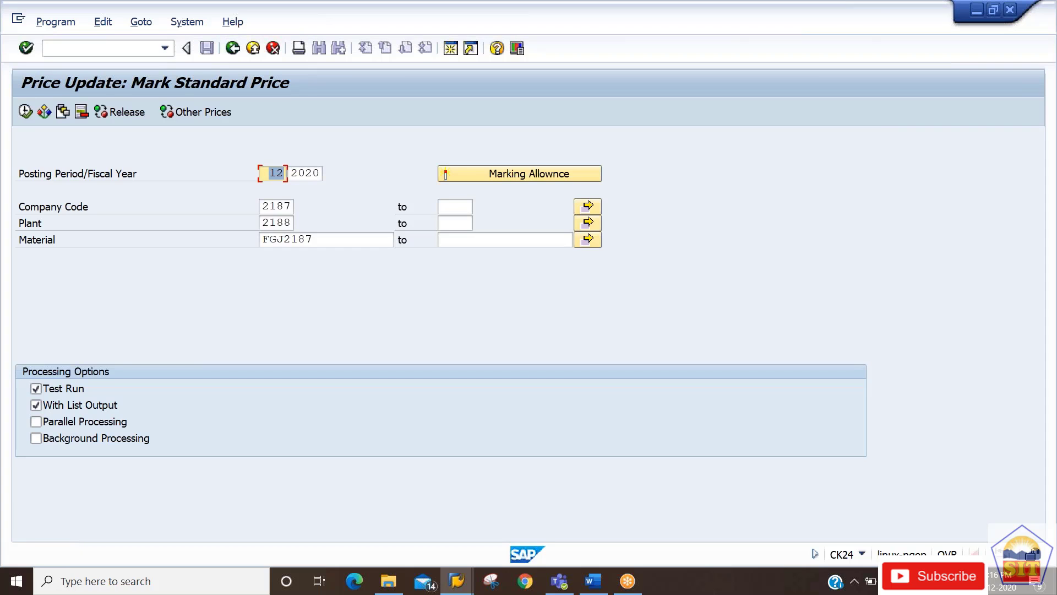
left_click(36, 389)
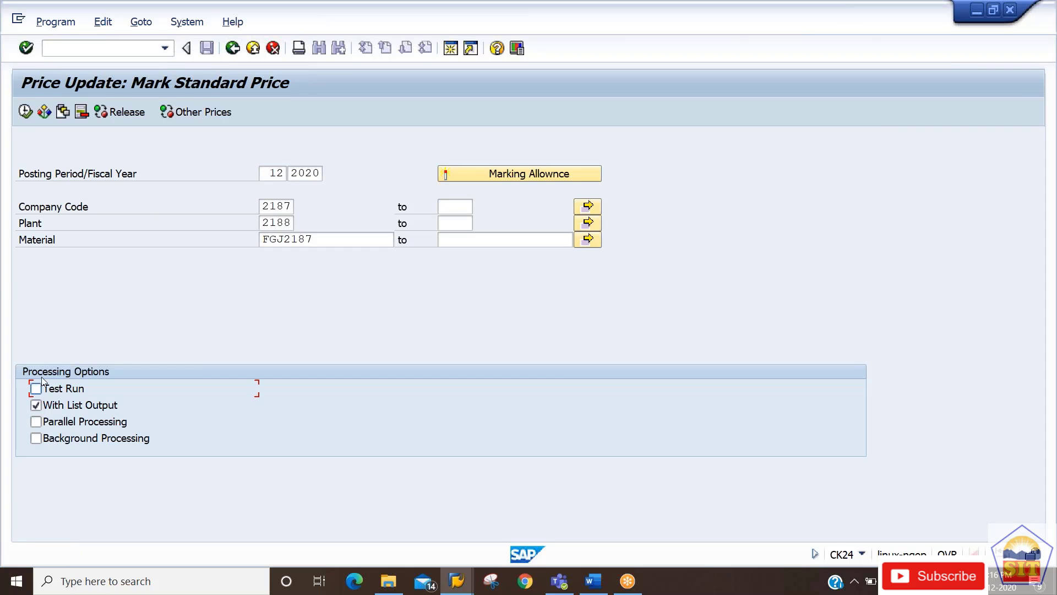
left_click(25, 113)
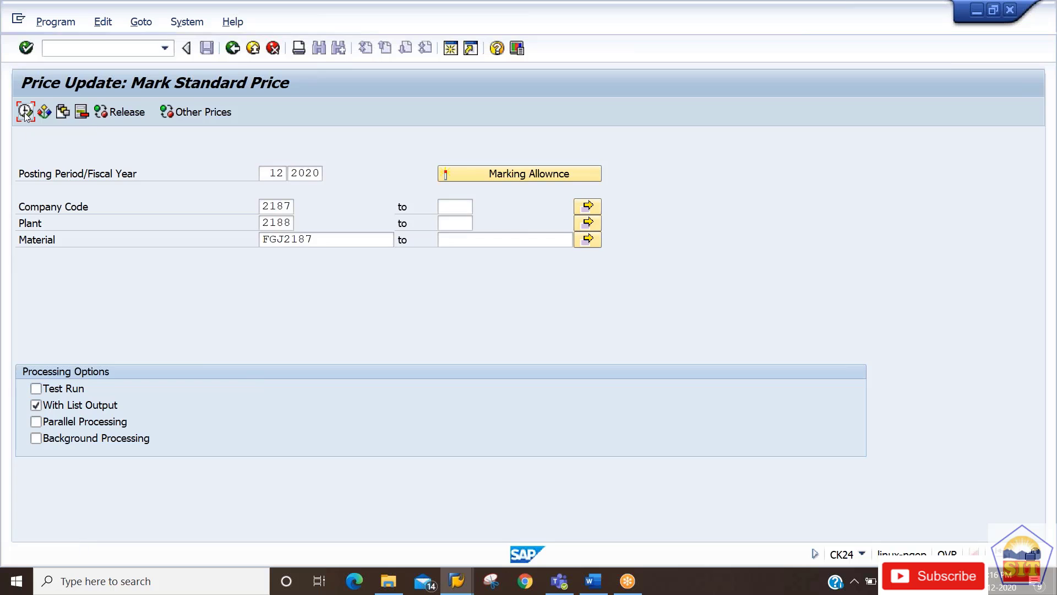
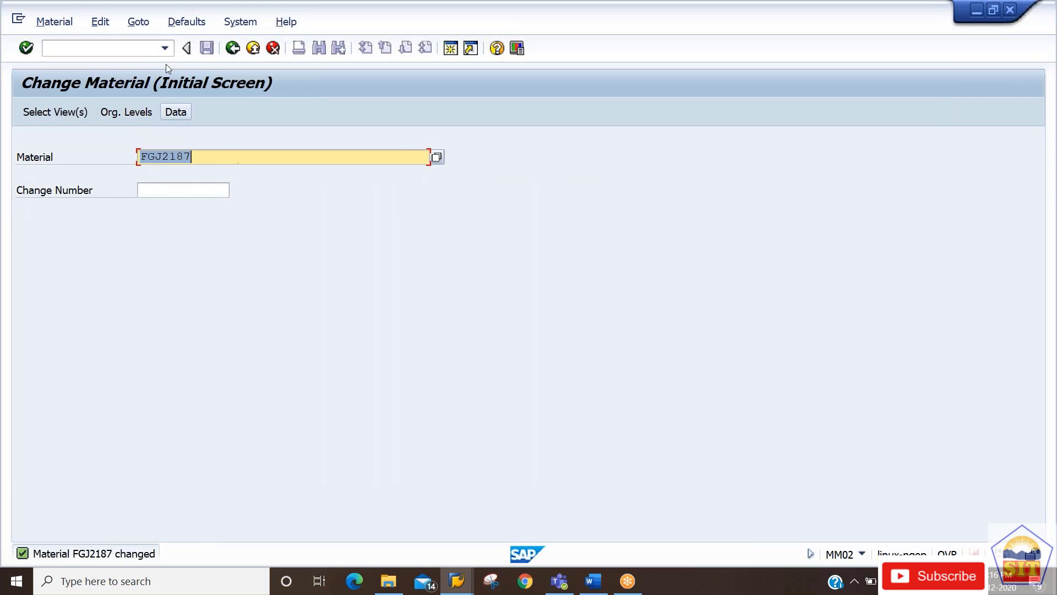
Step: Switch to the material master session and display the Costing 2 view of FGJ2187 for plant 2188
left_click(57, 24)
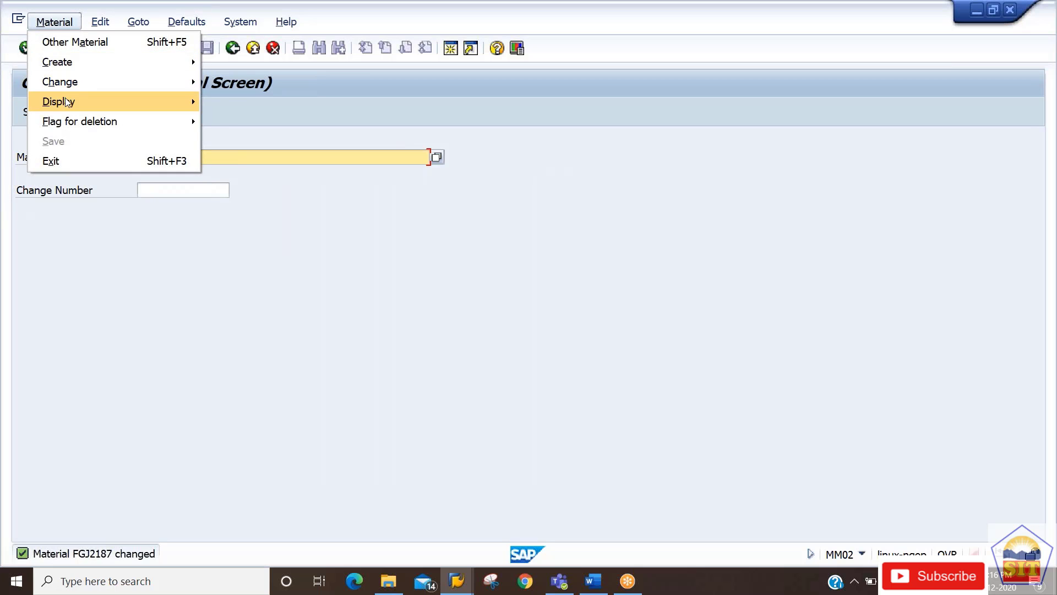
mouse_move(65, 100)
left_click(207, 102)
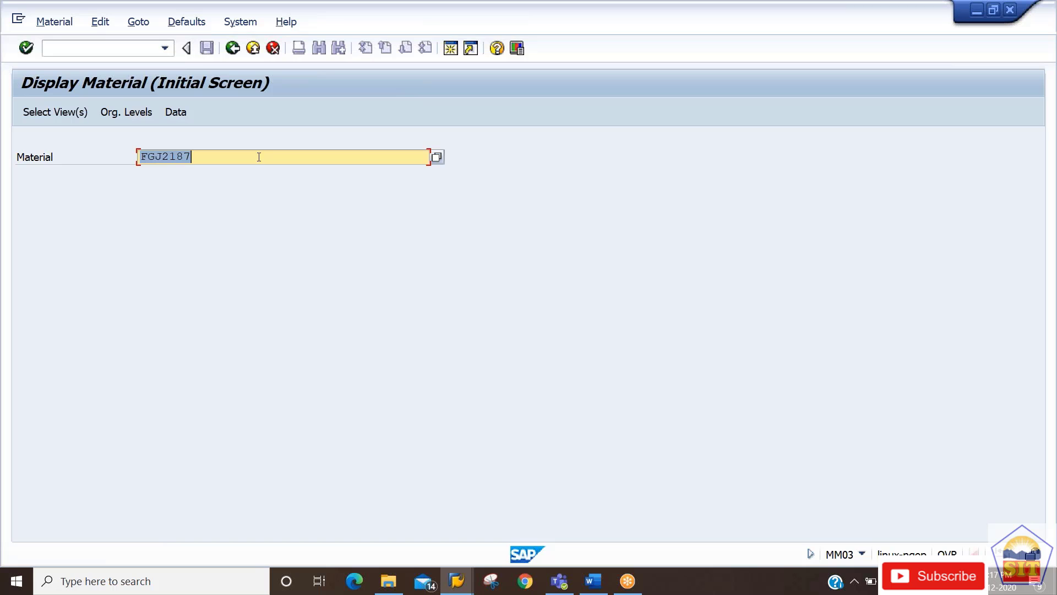
key("Return")
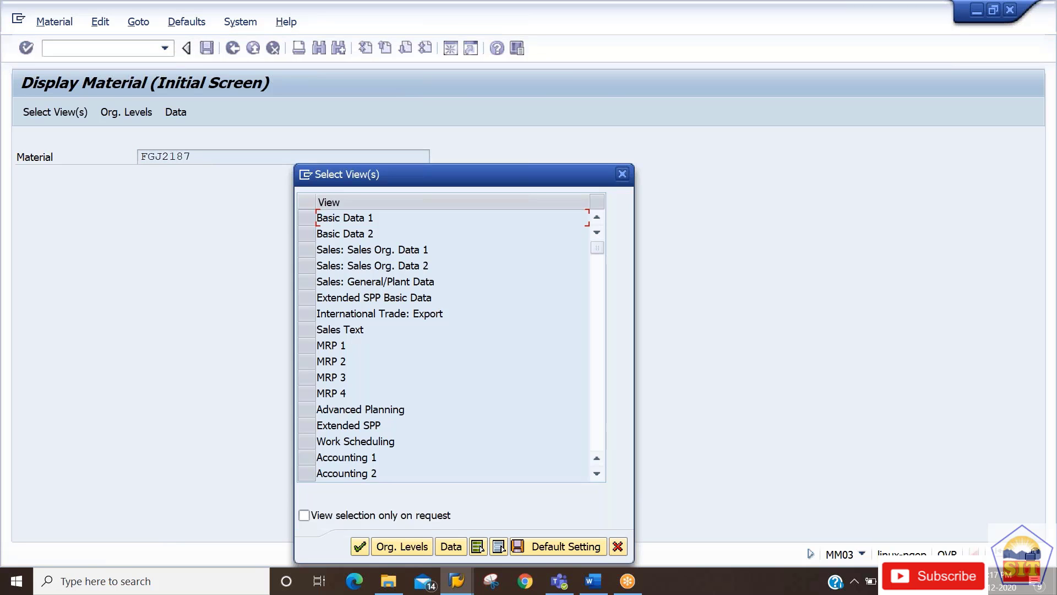
left_click(598, 439)
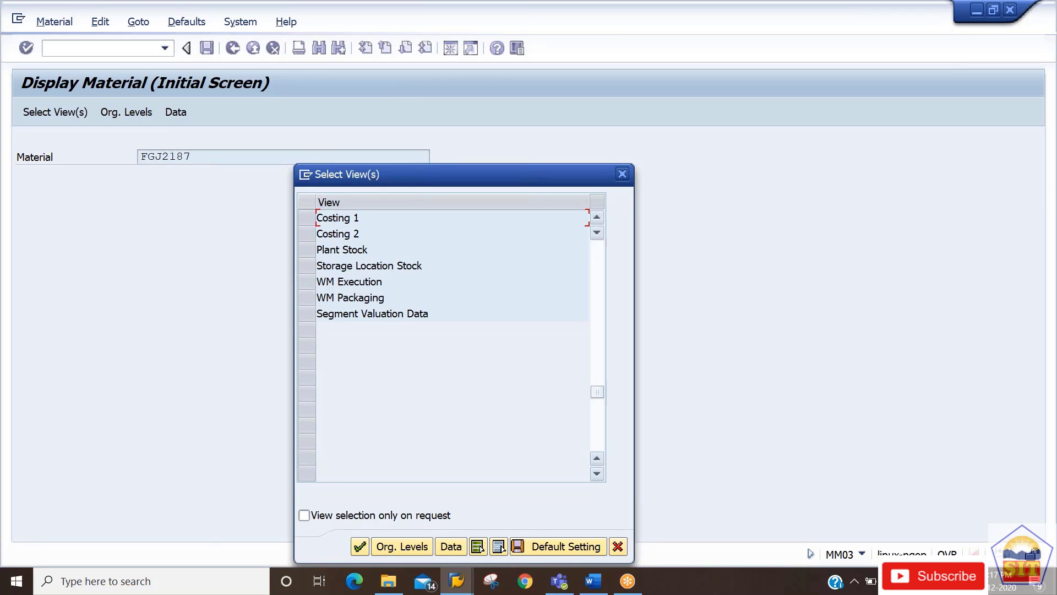
left_click(307, 234)
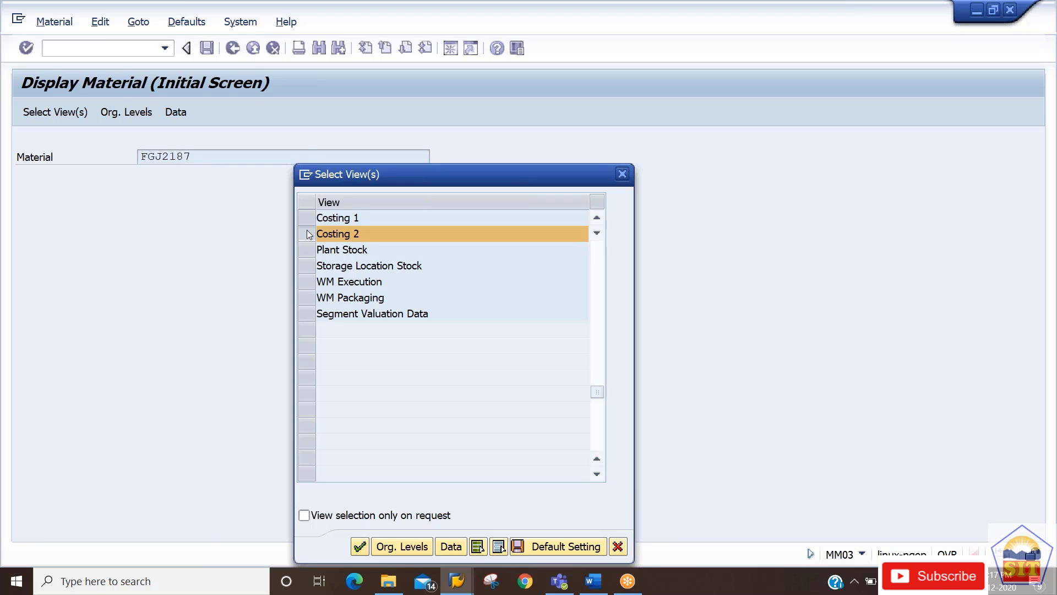
key("Return")
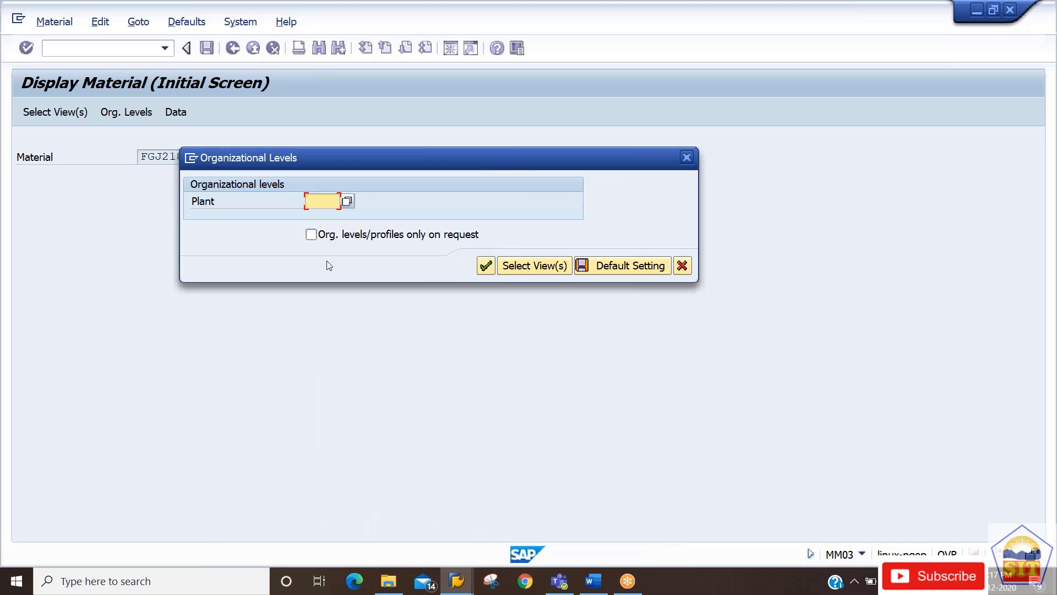
type("21")
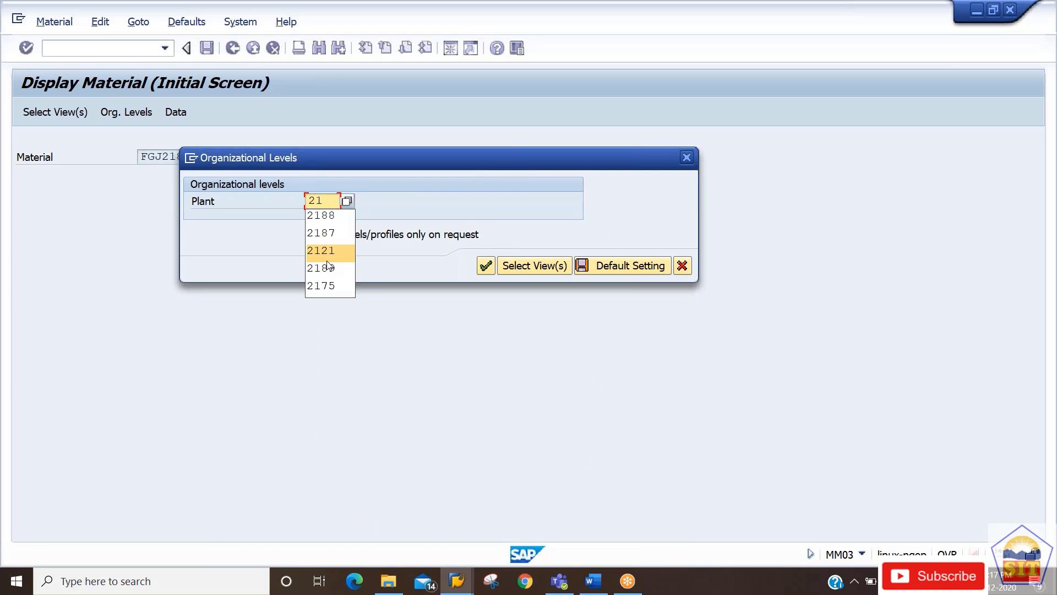
type("88")
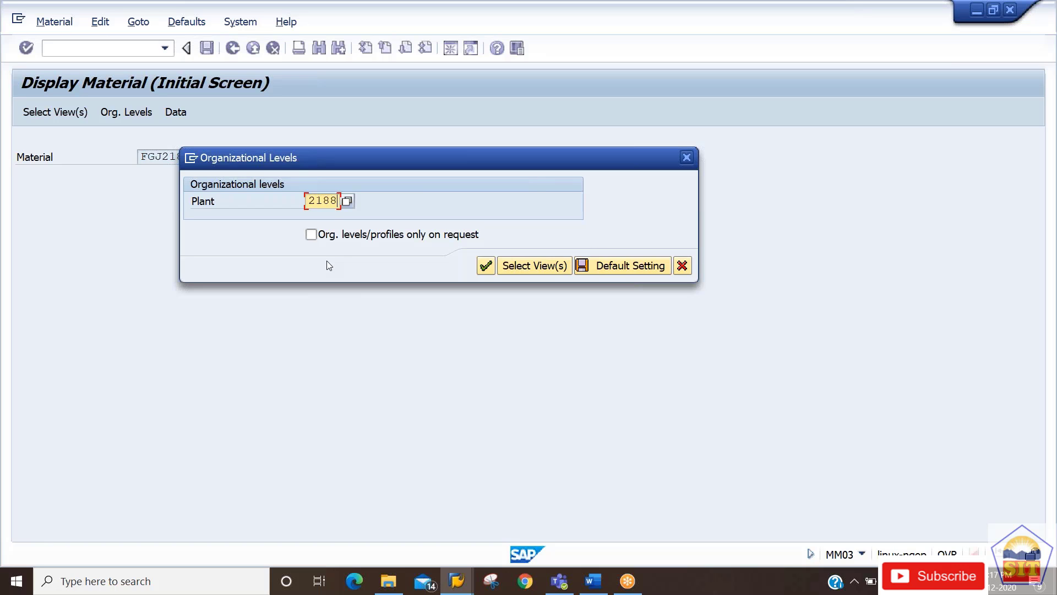
key("Return")
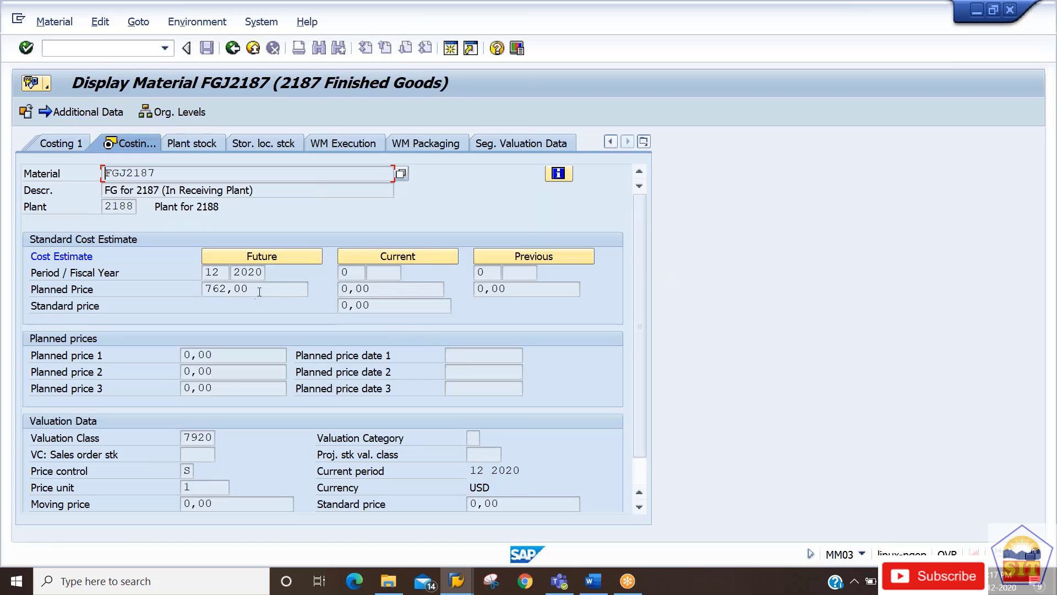
Step: Examine the material, plant, future planned price and current planned price in the Costing 2 view
left_click_drag(261, 286, 180, 300)
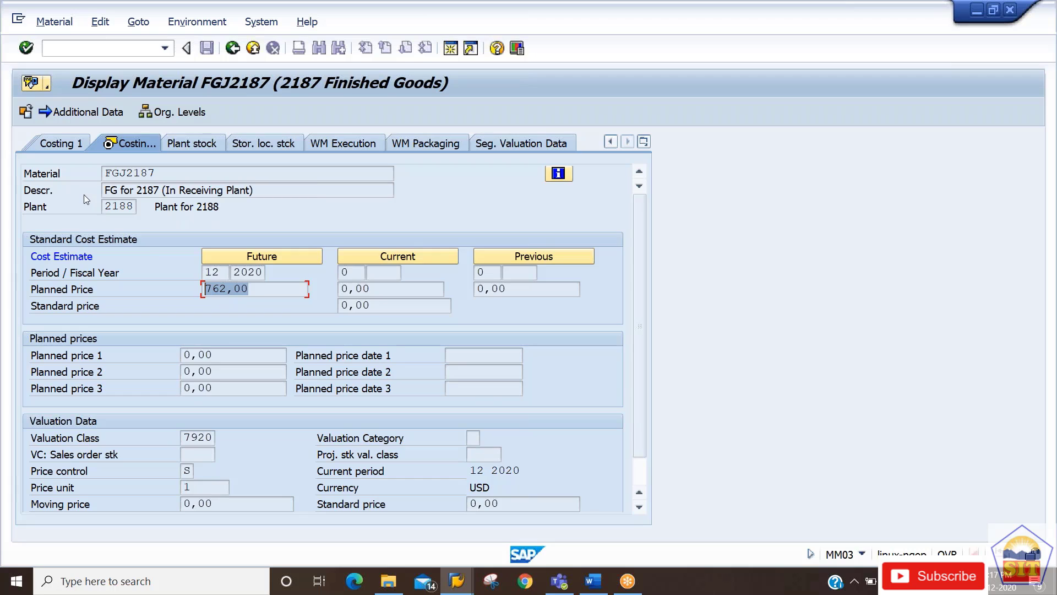
left_click(110, 207)
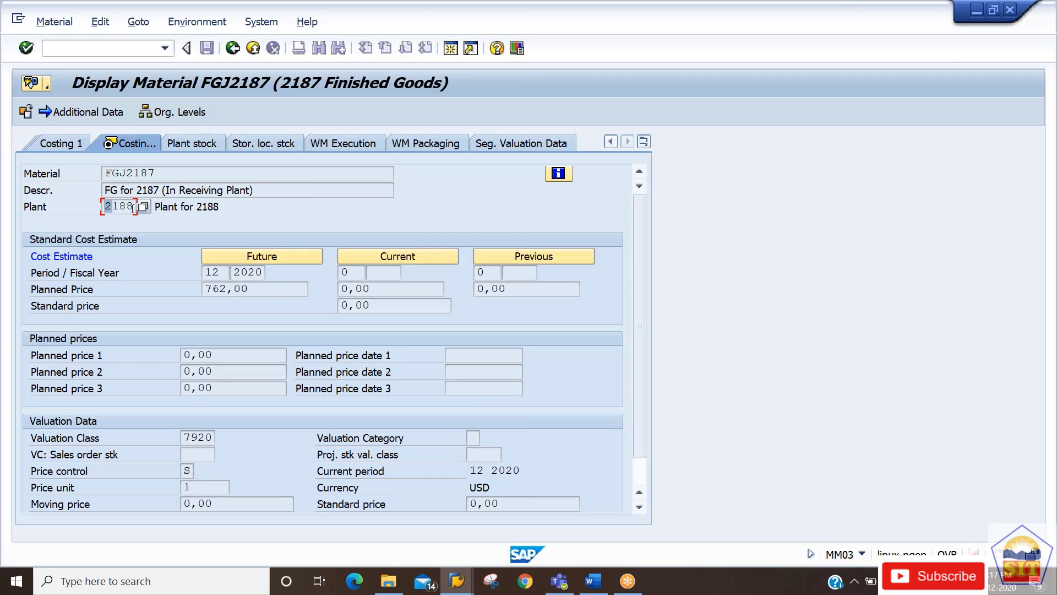
left_click_drag(133, 207, 164, 213)
left_click_drag(168, 172, 104, 173)
left_click(108, 204)
double_click(109, 205)
left_click(397, 292)
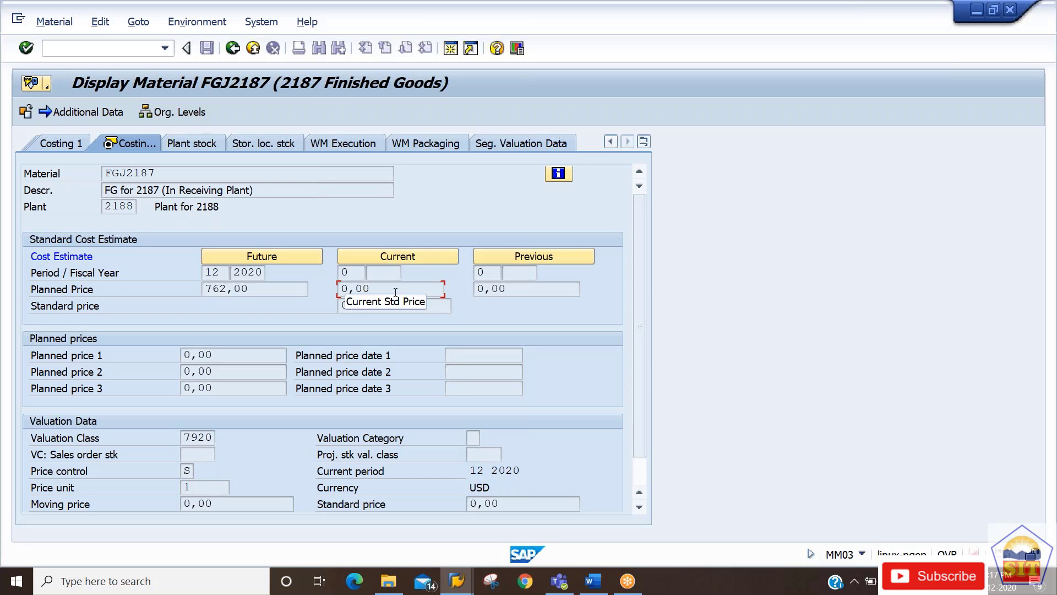
left_click(122, 52)
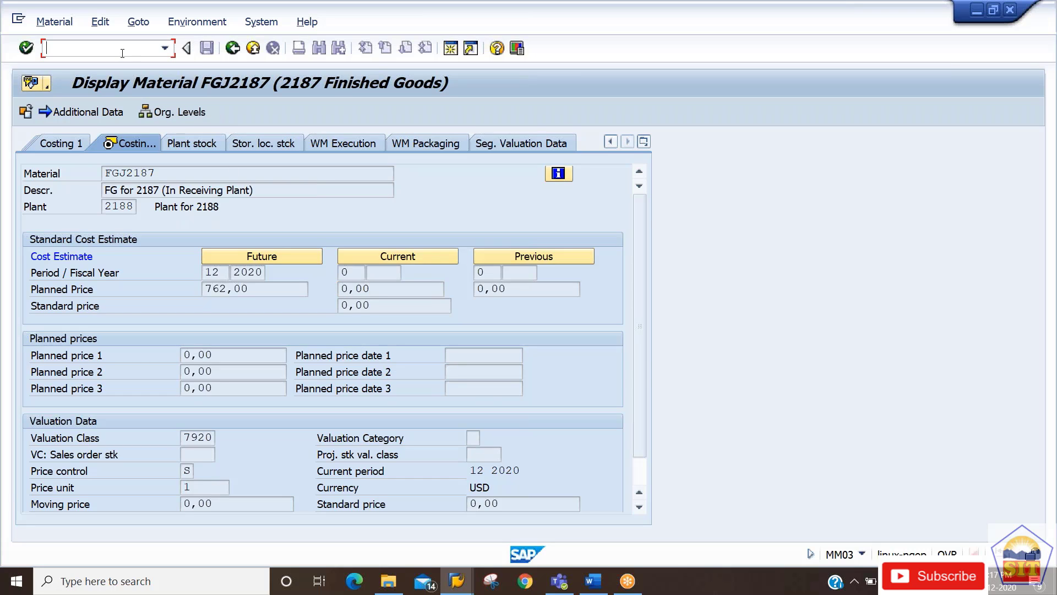
type("/n")
Step: Return to the price update session, switch it to releasing, and execute the FGJ2187 release as a test run
key("alt+Tab")
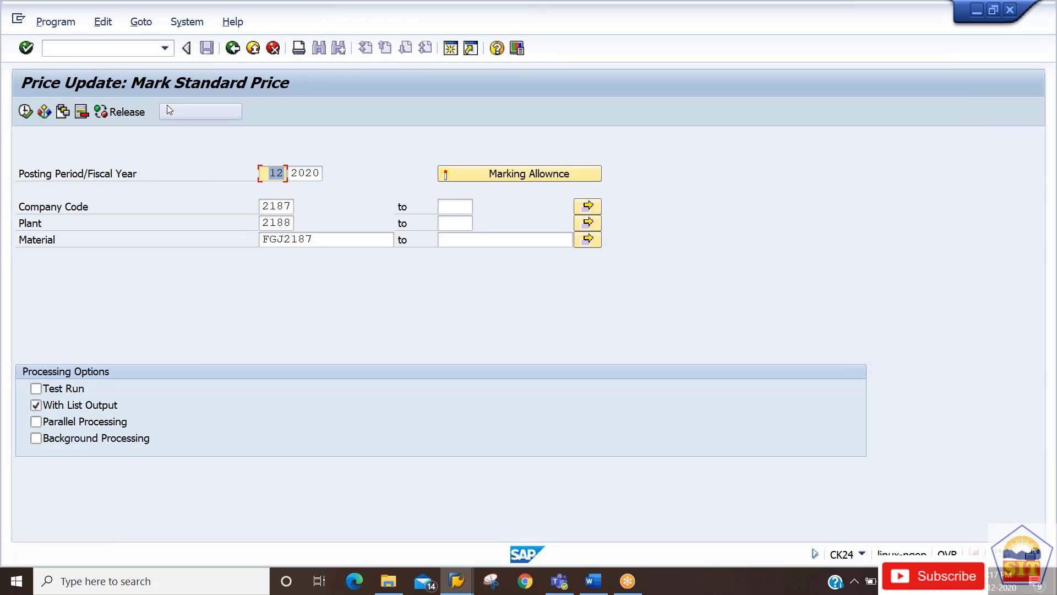
left_click(121, 113)
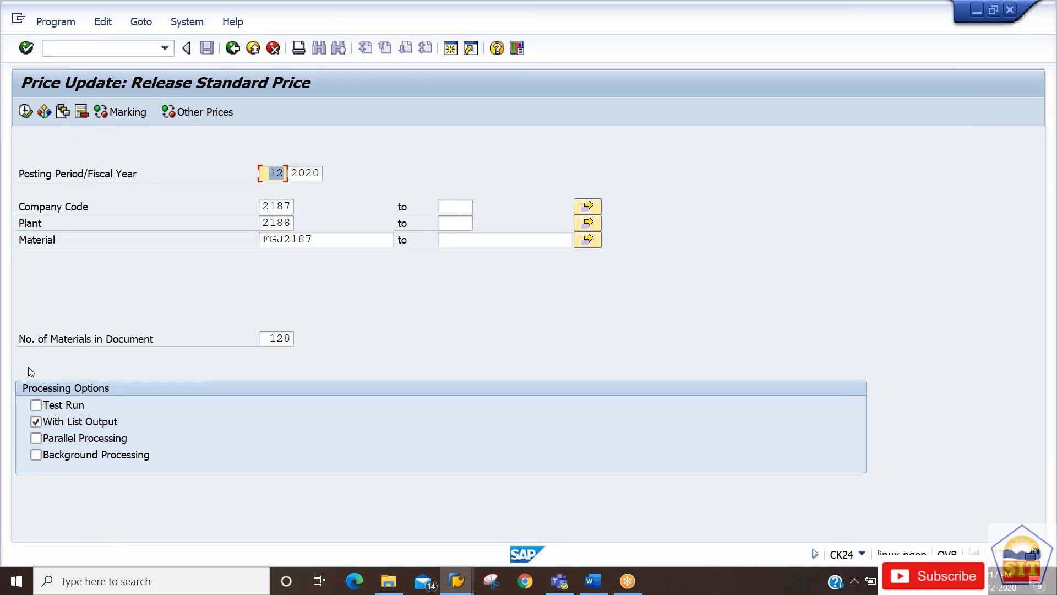
left_click(58, 406)
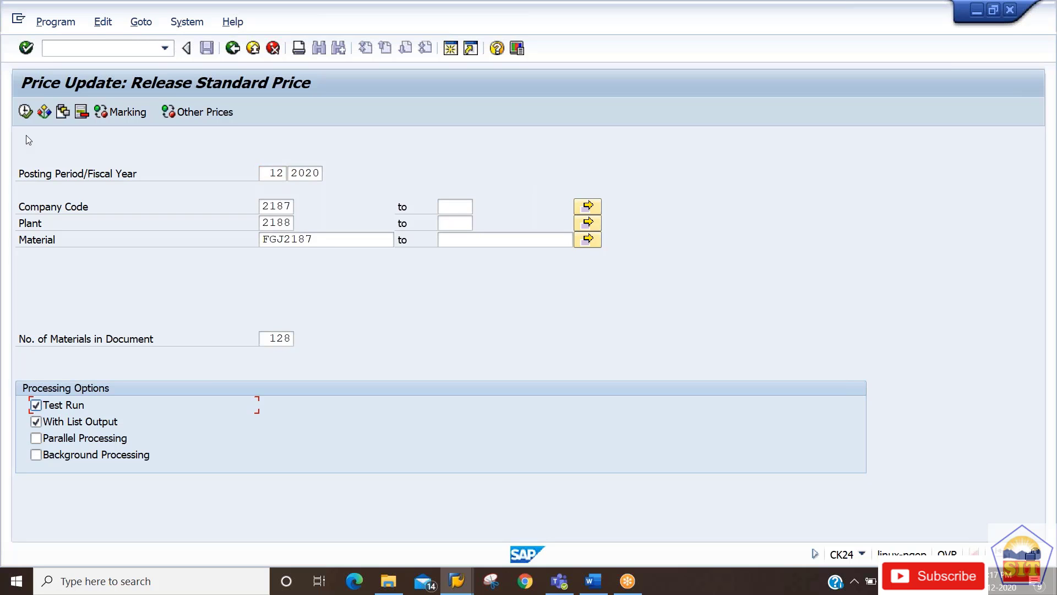
left_click(25, 111)
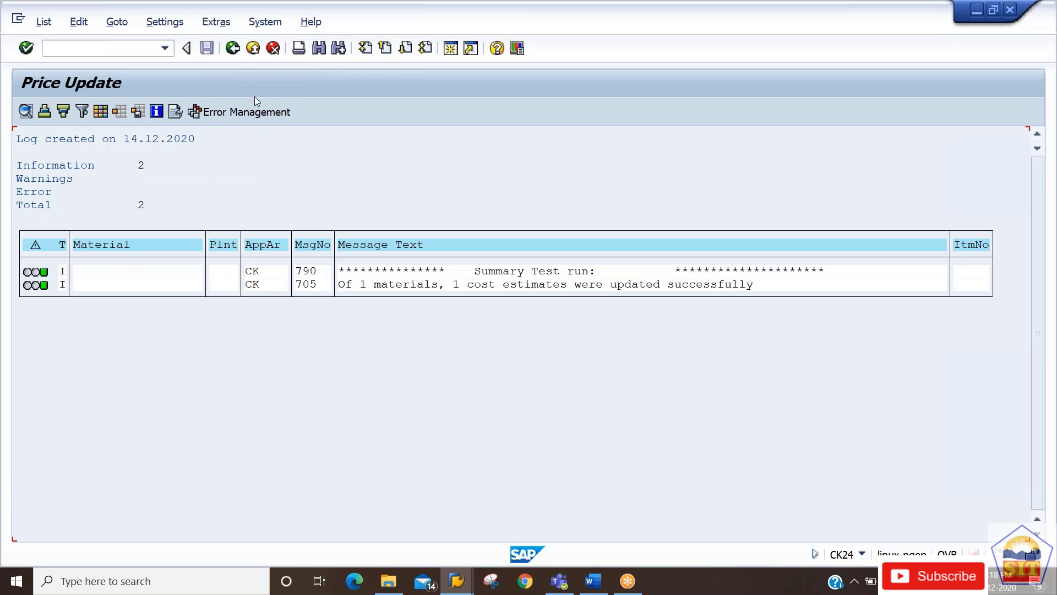
left_click(233, 48)
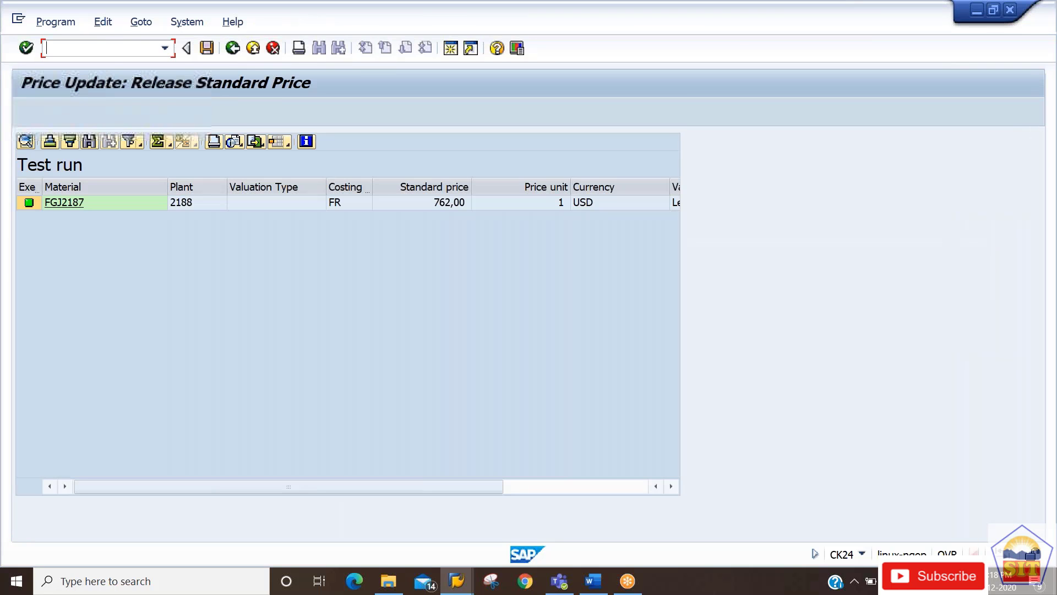
left_click(233, 49)
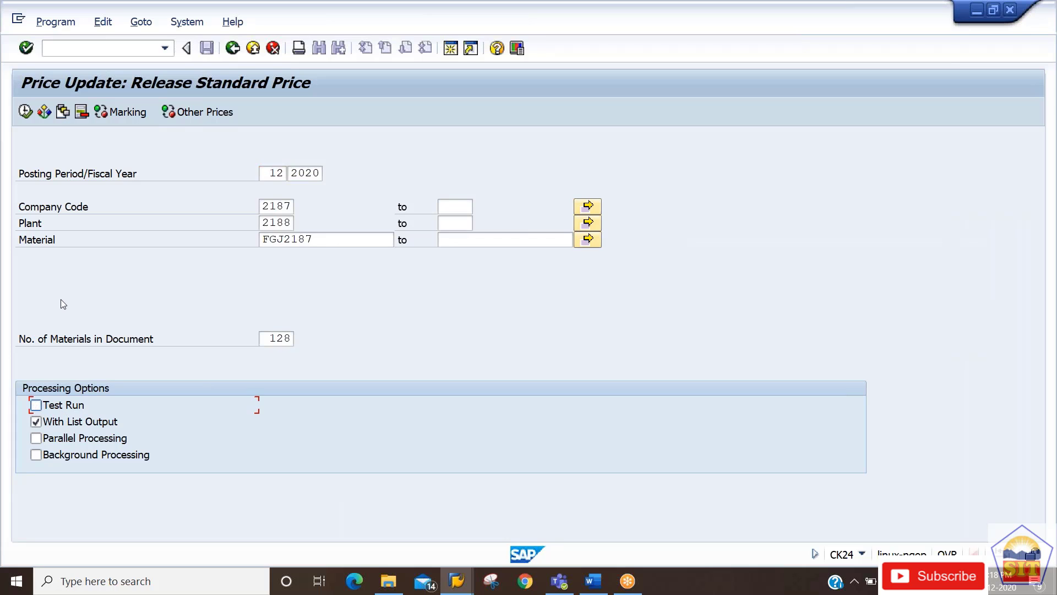
Step: Release the standard price of FGJ2187 in plant 2188 with Test Run switched off, and leave the log
left_click(36, 405)
key("F8")
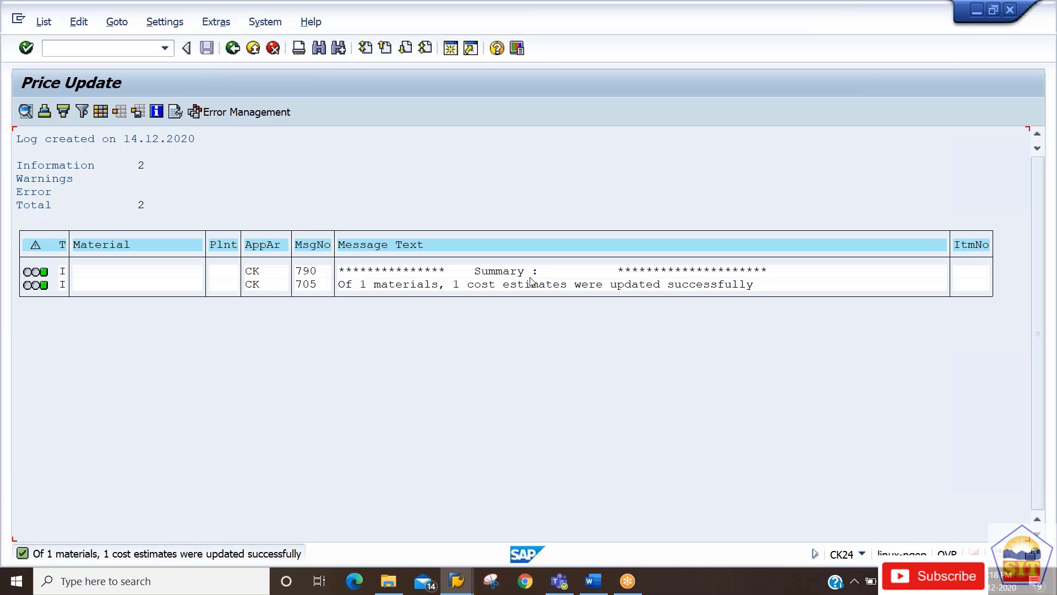
left_click(232, 49)
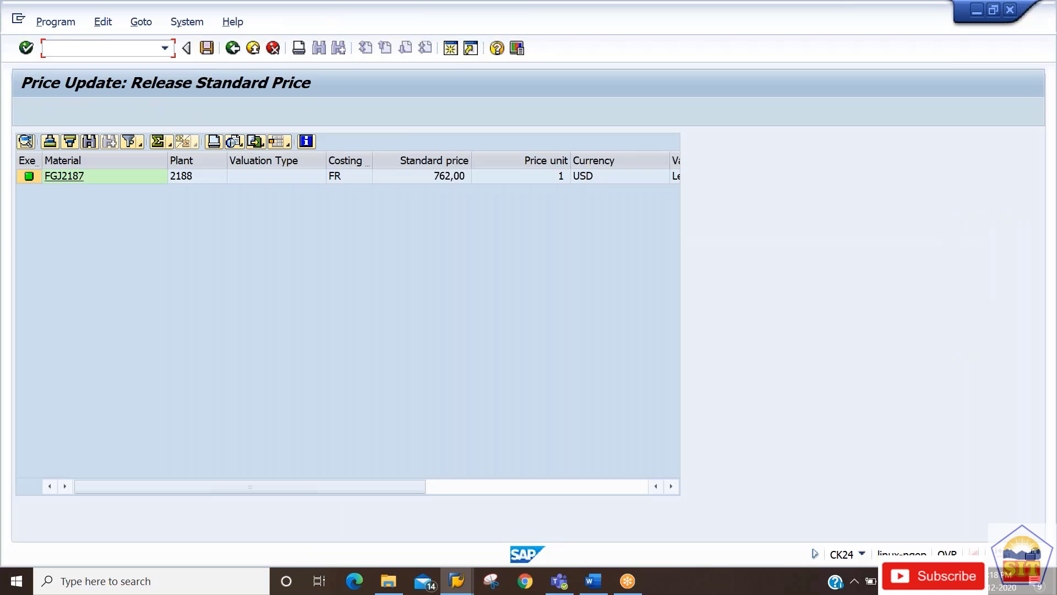
Step: Return to the price update selection, switch to the material master session and restart material display (MM03) for FGJ2187
left_click(231, 48)
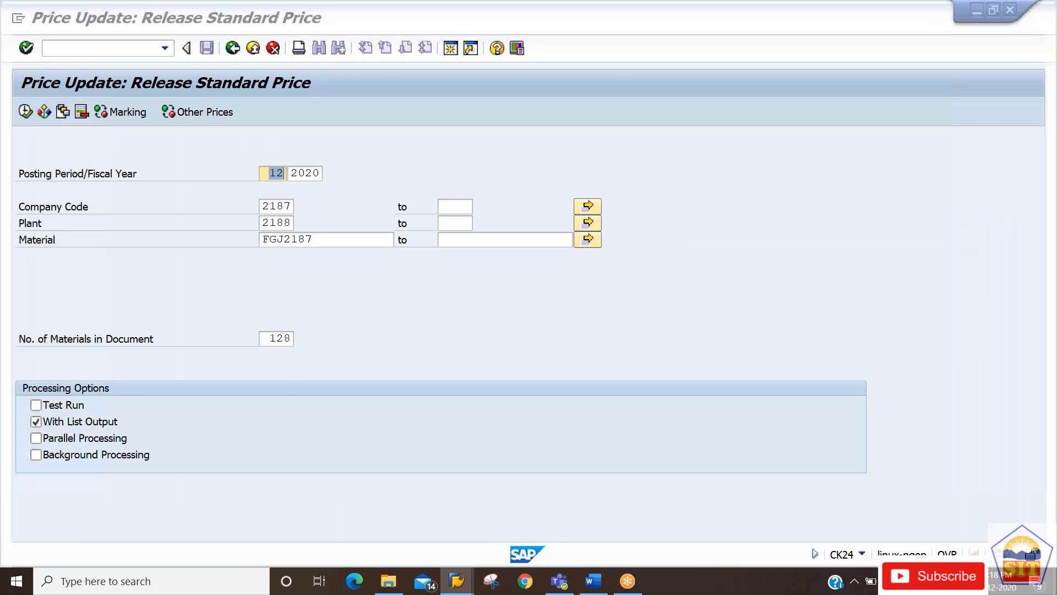
key("alt+Tab")
type("/n")
key("Return")
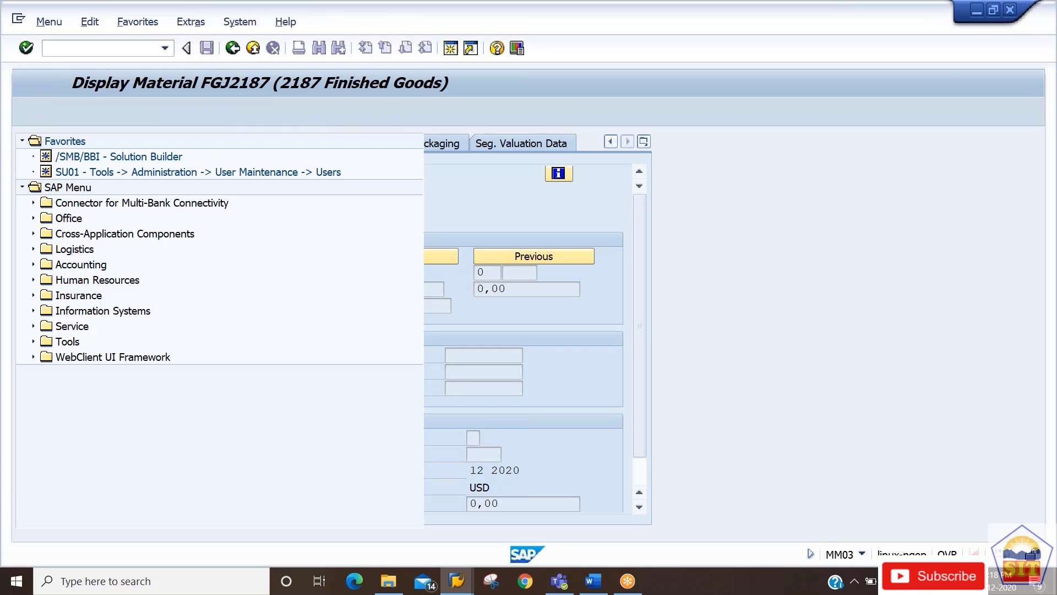
type("mm03")
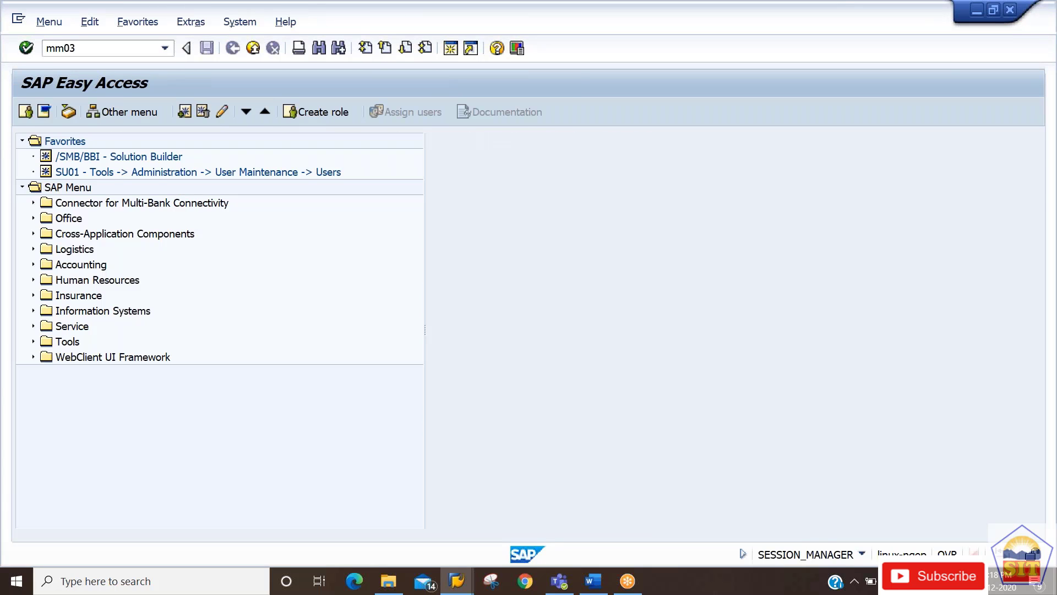
key("Return")
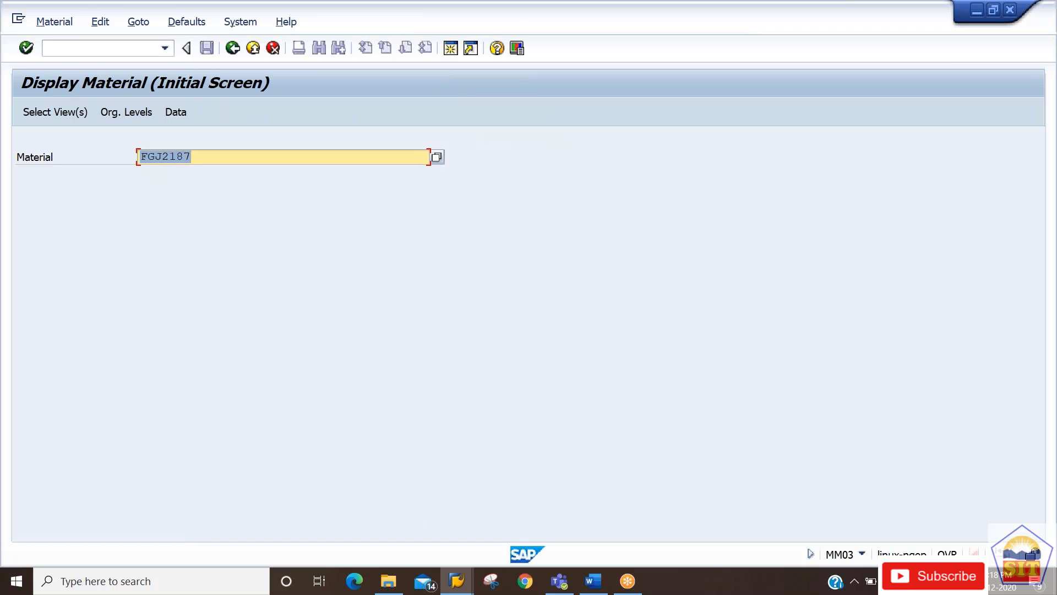
key("Return")
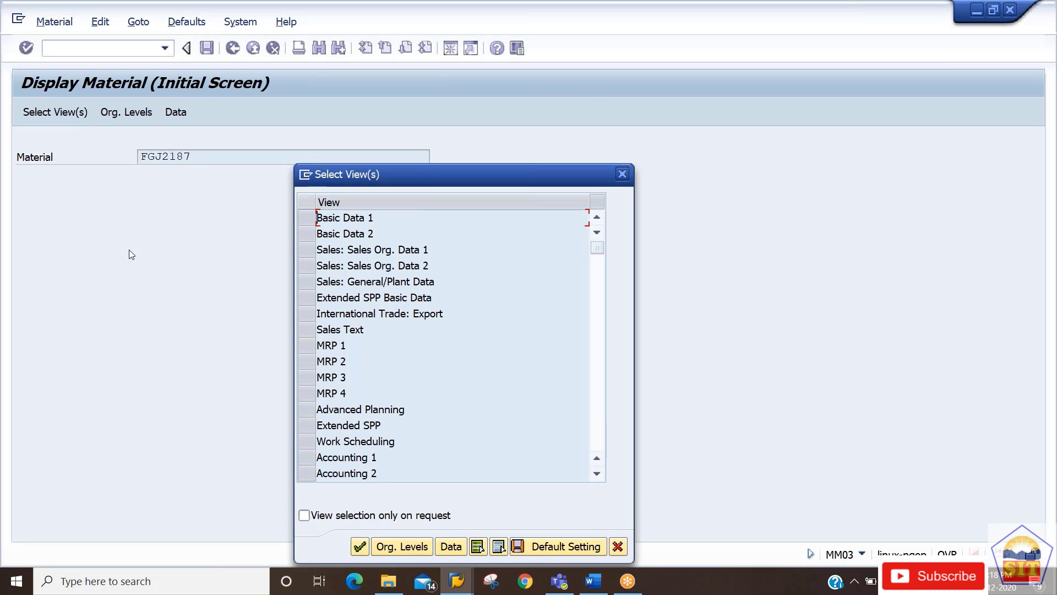
Step: Choose the Accounting 1 and Costing 2 views of FGJ2187 for display
left_click(598, 432)
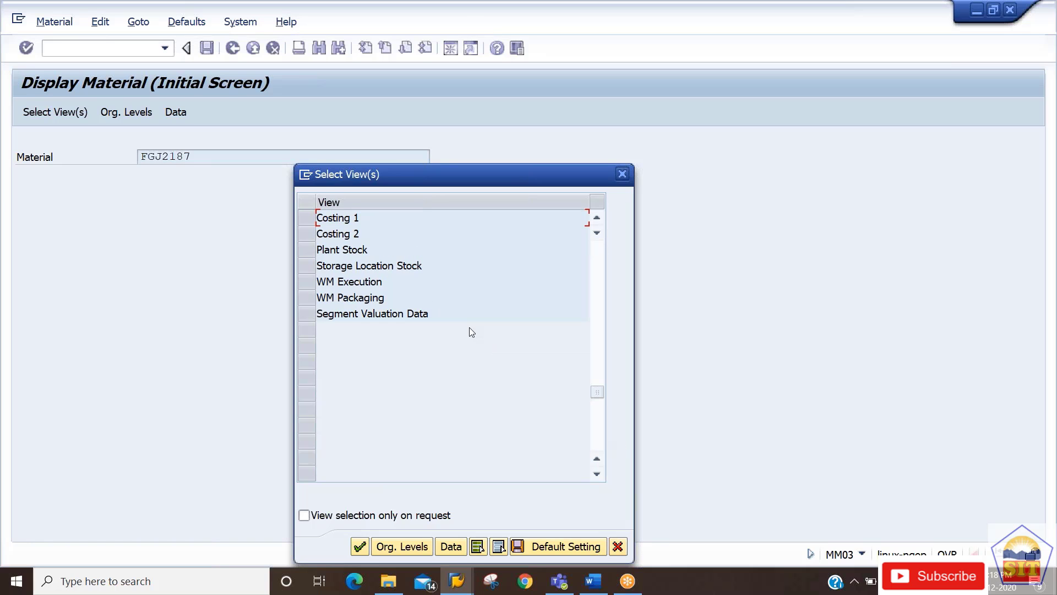
left_click(596, 217)
left_click(596, 217)
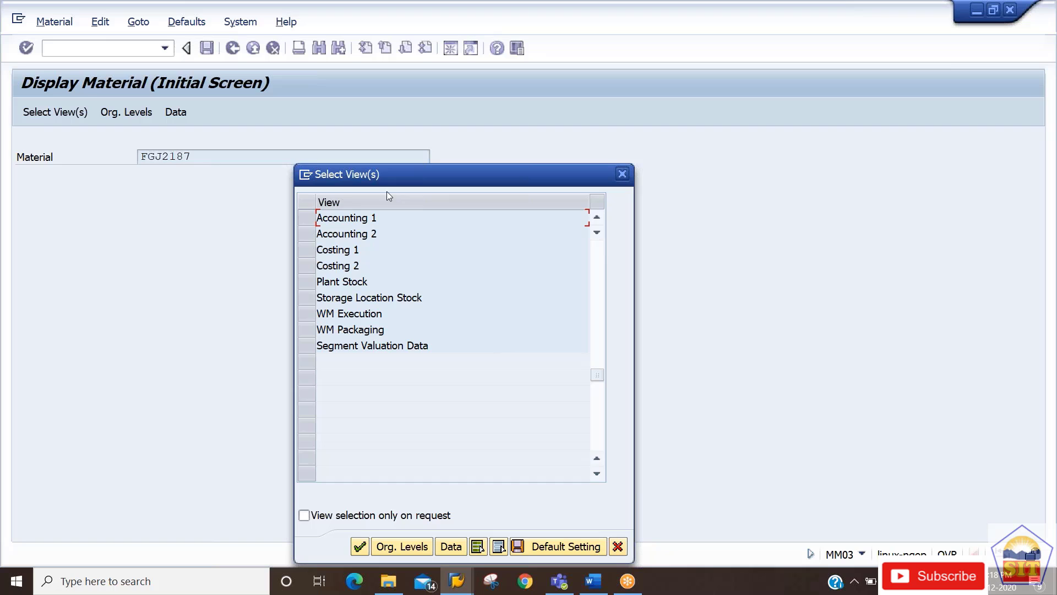
left_click(307, 223)
left_click(309, 267)
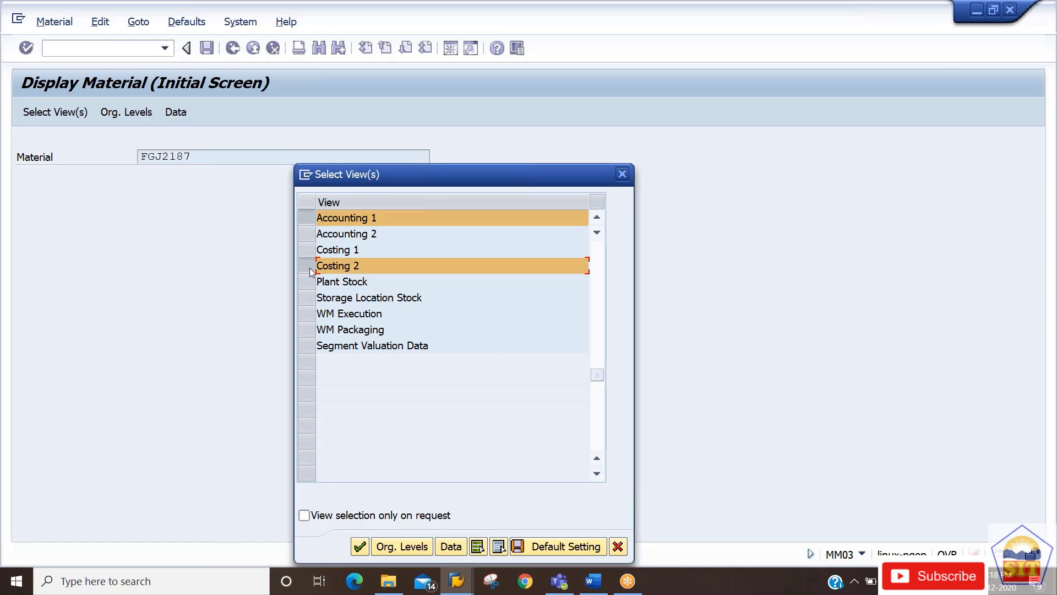
key("Return")
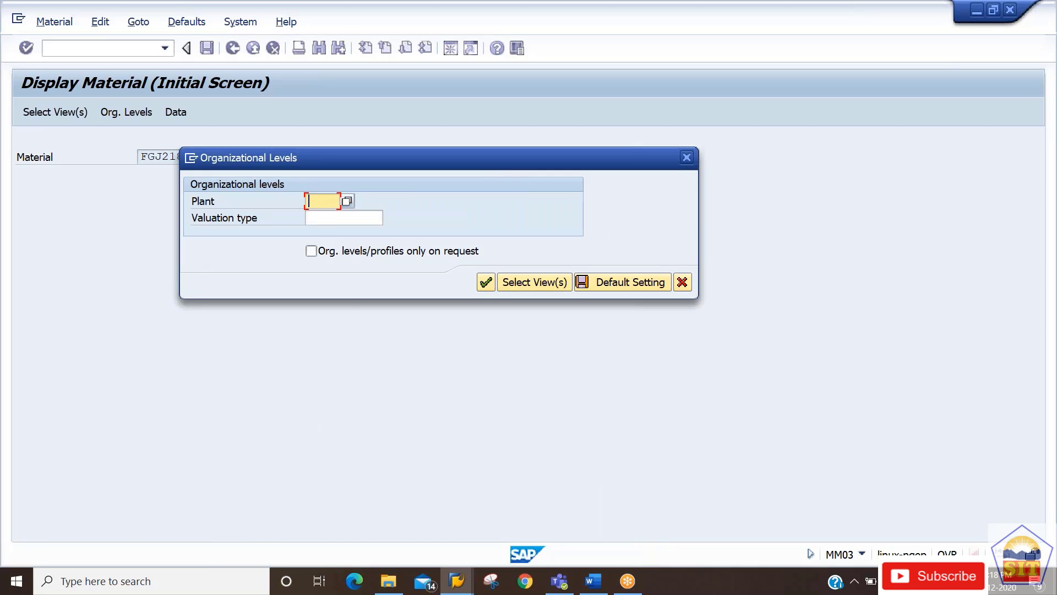
Step: Set the organizational level to plant 2188 and check the standard price in the Accounting 1 view
key("Down")
key("Down")
key("Down")
key("Down")
key("Up")
key("Up")
key("Up")
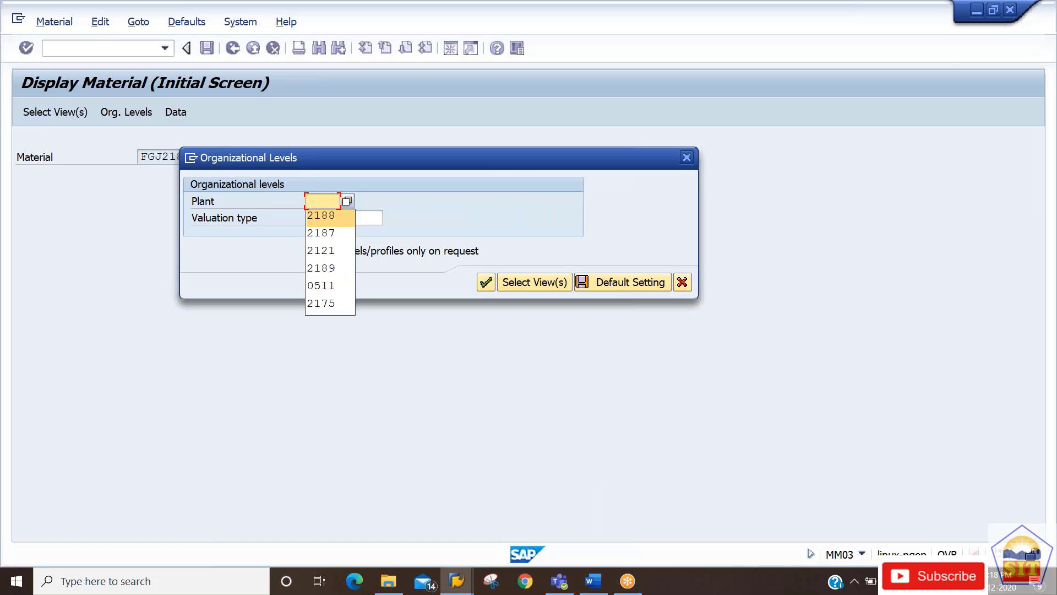
key("Return")
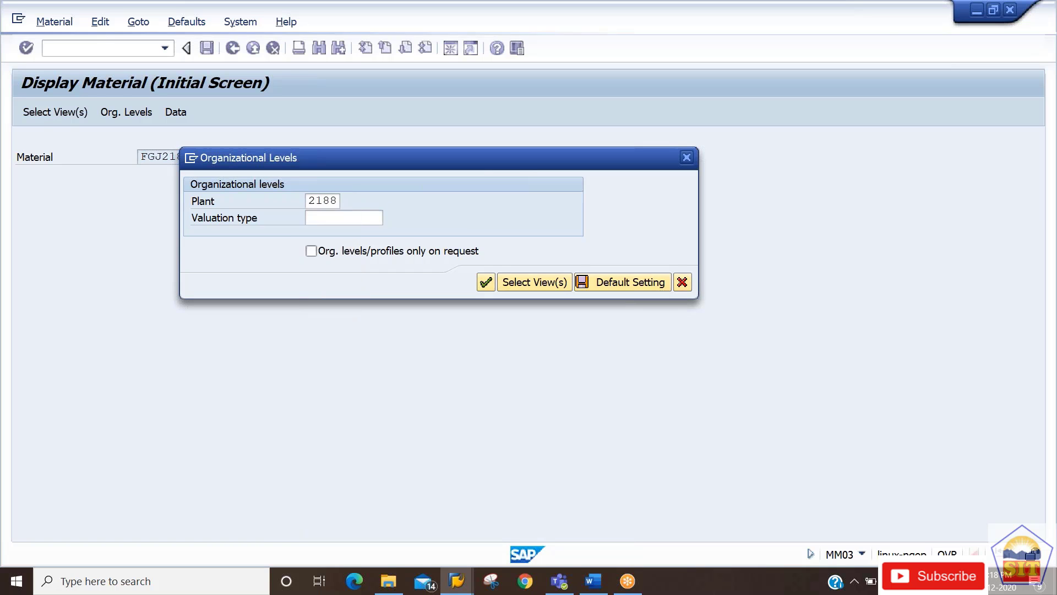
key("Return")
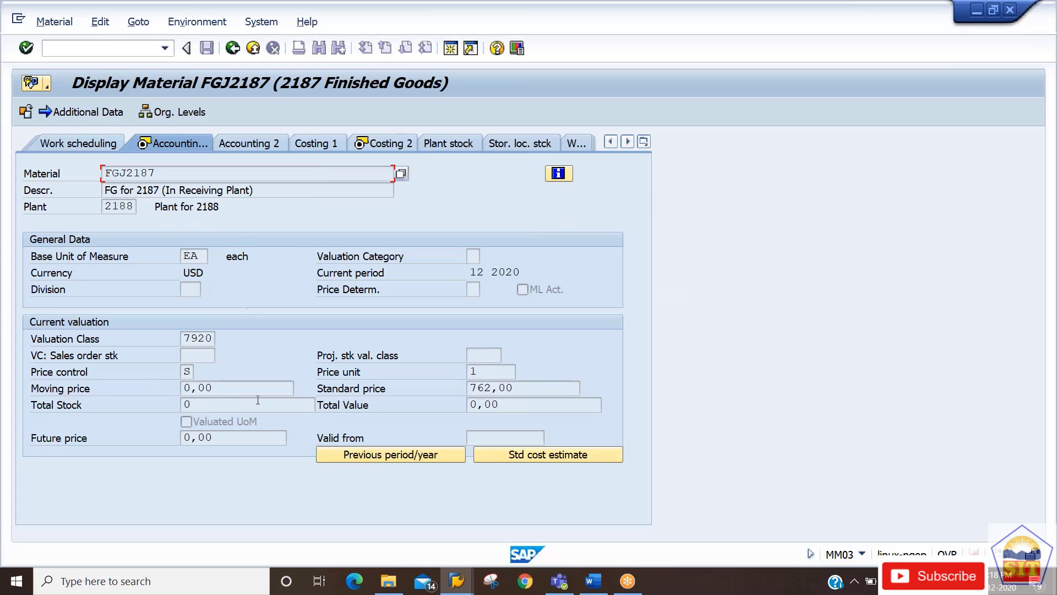
left_click_drag(505, 389, 469, 389)
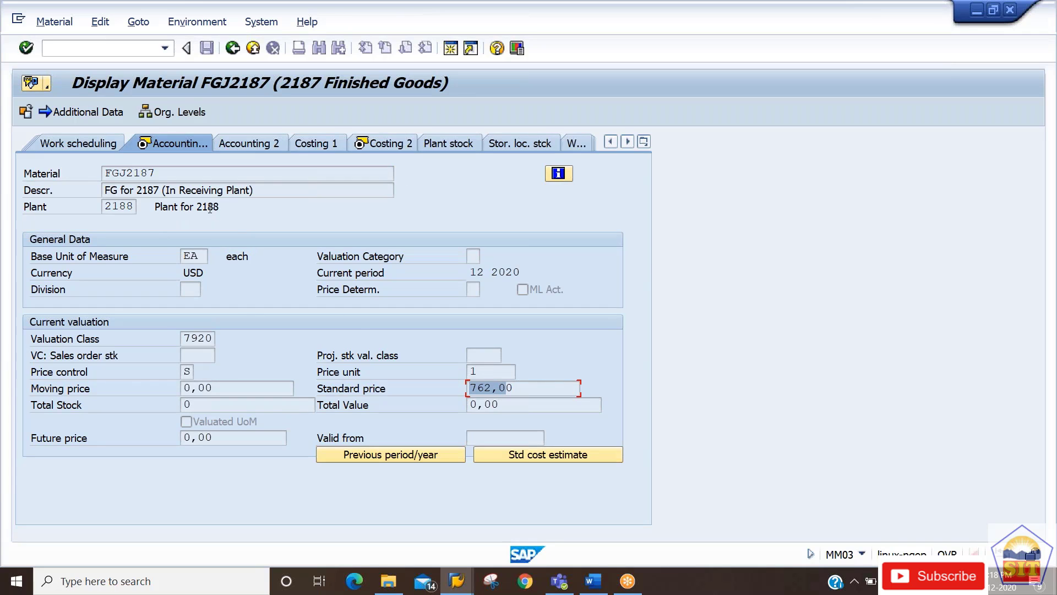
left_click_drag(522, 395, 468, 389)
Step: Display the Costing 2 view for plant 2188 and compare its future planned price, current planned price and current standard price
left_click(402, 144)
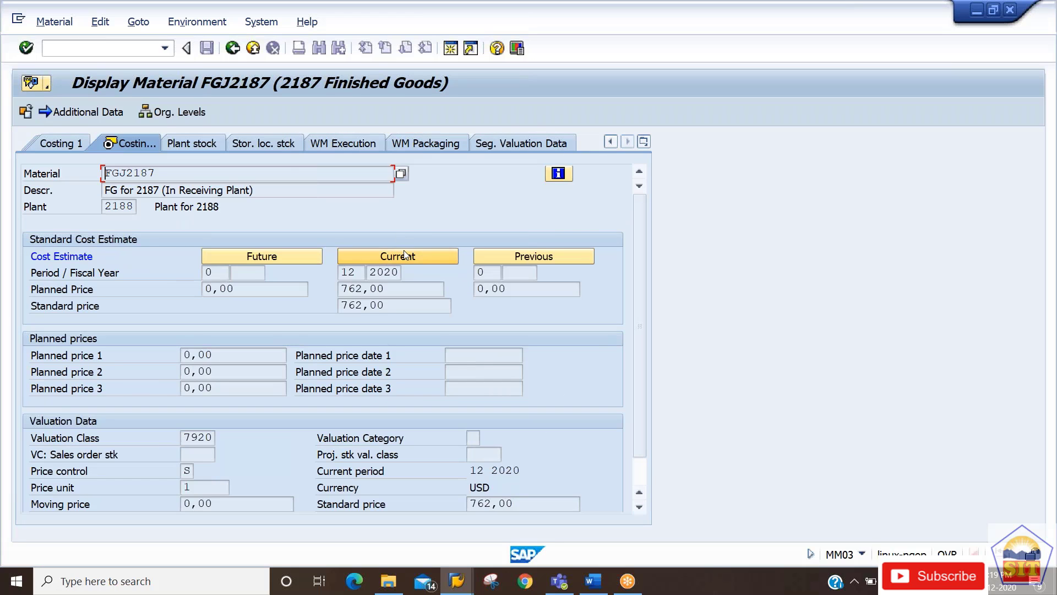
left_click_drag(247, 290, 150, 300)
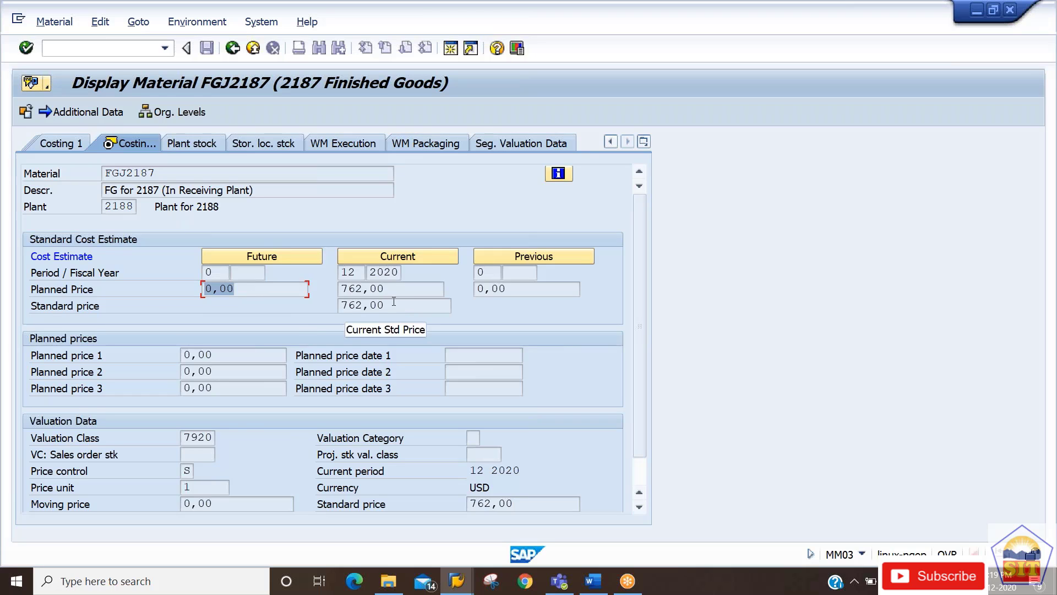
left_click_drag(388, 289, 330, 290)
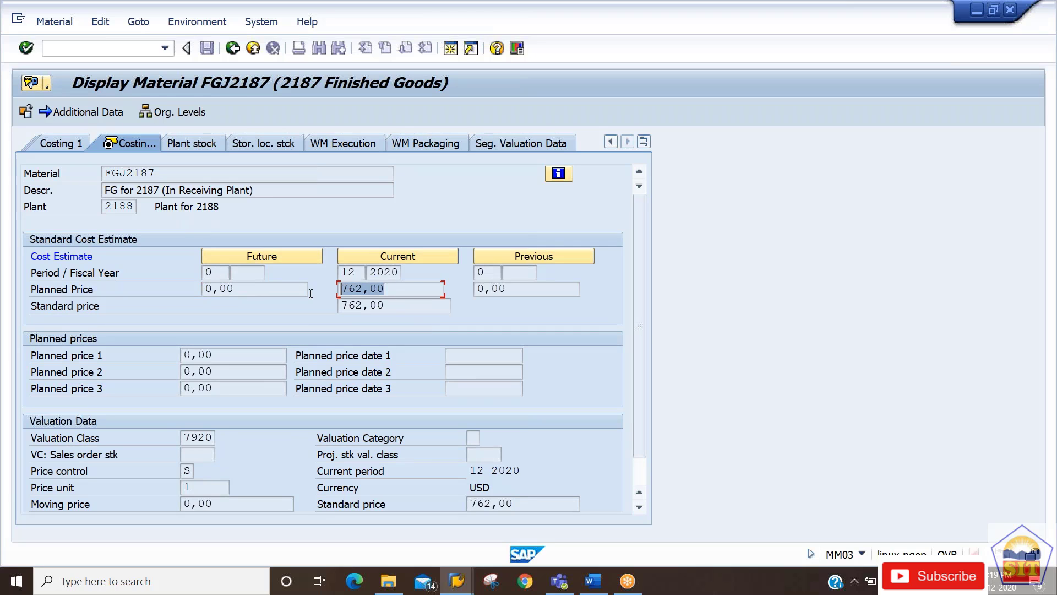
left_click(394, 307)
double_click(393, 307)
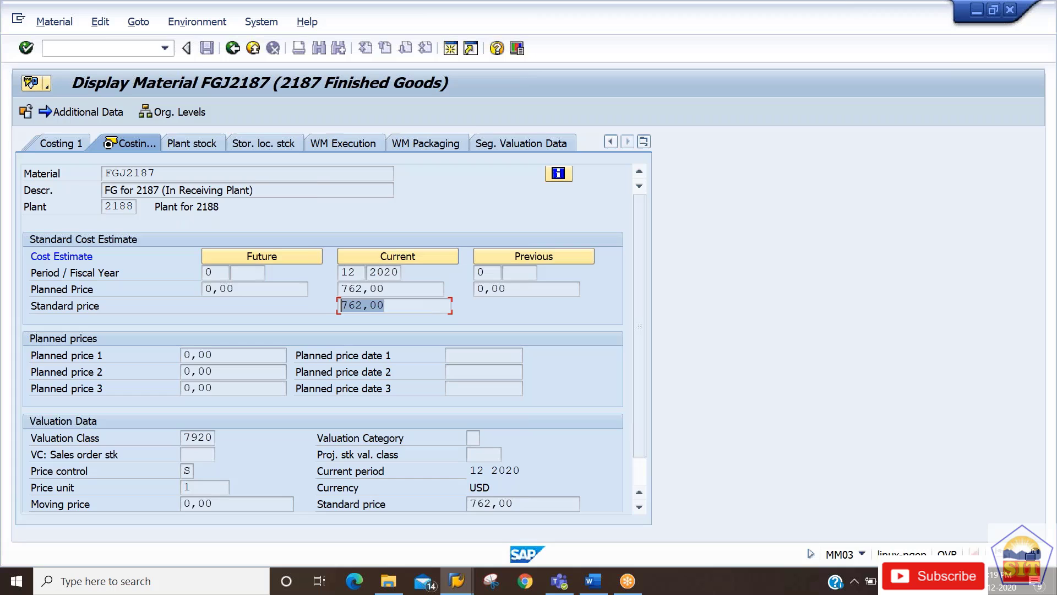
left_click(389, 289)
double_click(389, 289)
left_click(386, 305)
double_click(386, 305)
left_click_drag(639, 411, 639, 478)
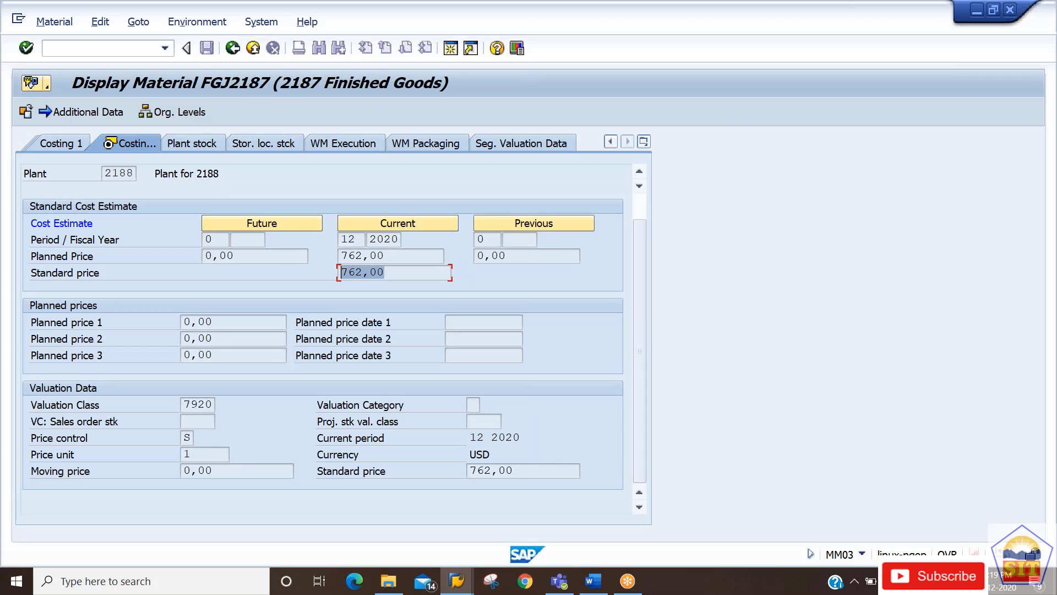
Step: Leave the FGJ2187 display and start transaction MM03 again for the same material
left_click(104, 51)
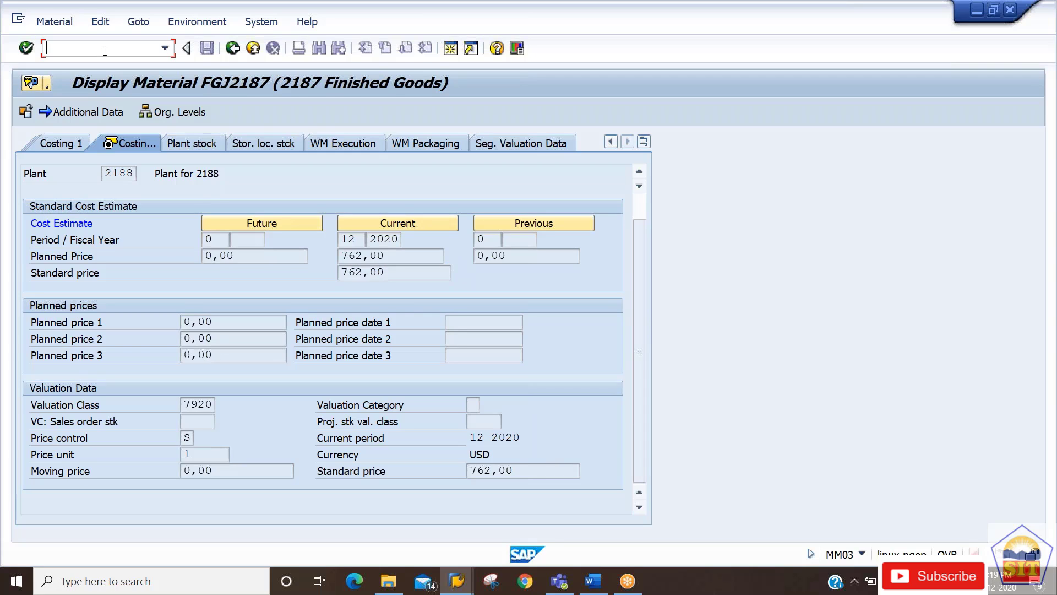
type("/nmm")
key("BackSpace")
key("BackSpace")
key("Return")
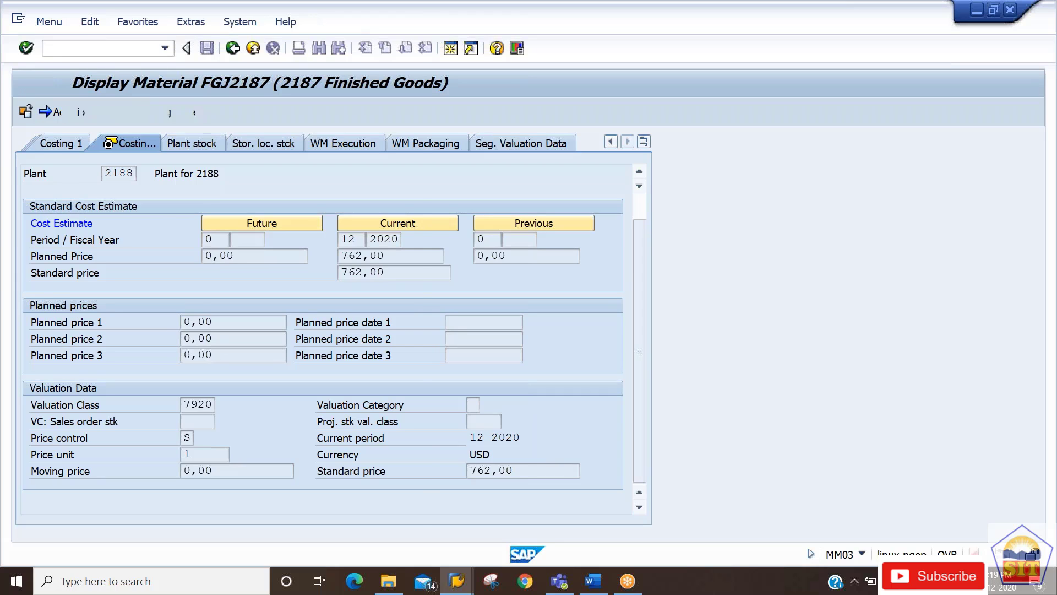
type("mm03")
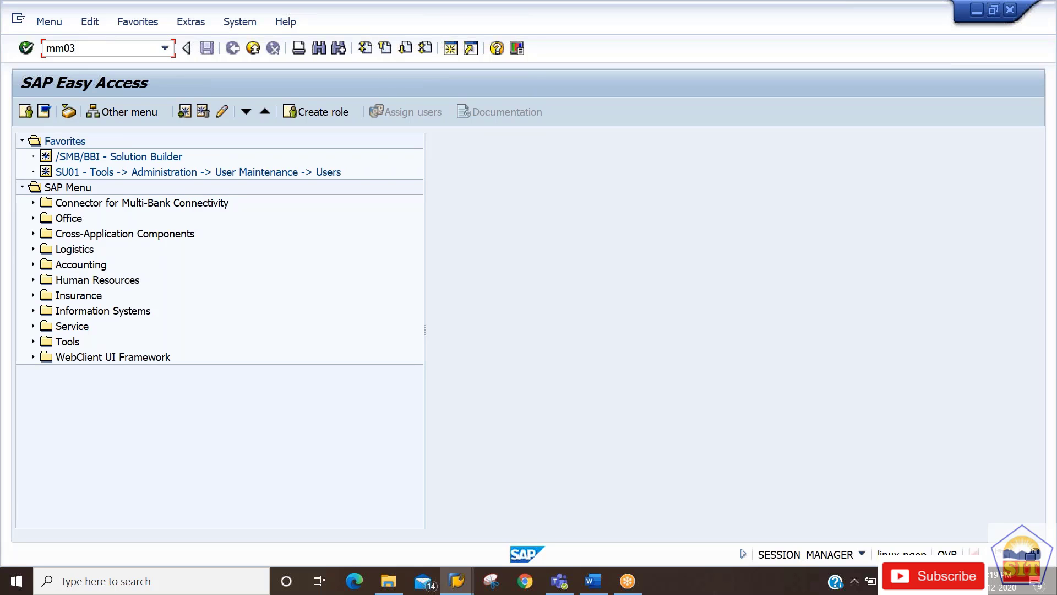
key("Return")
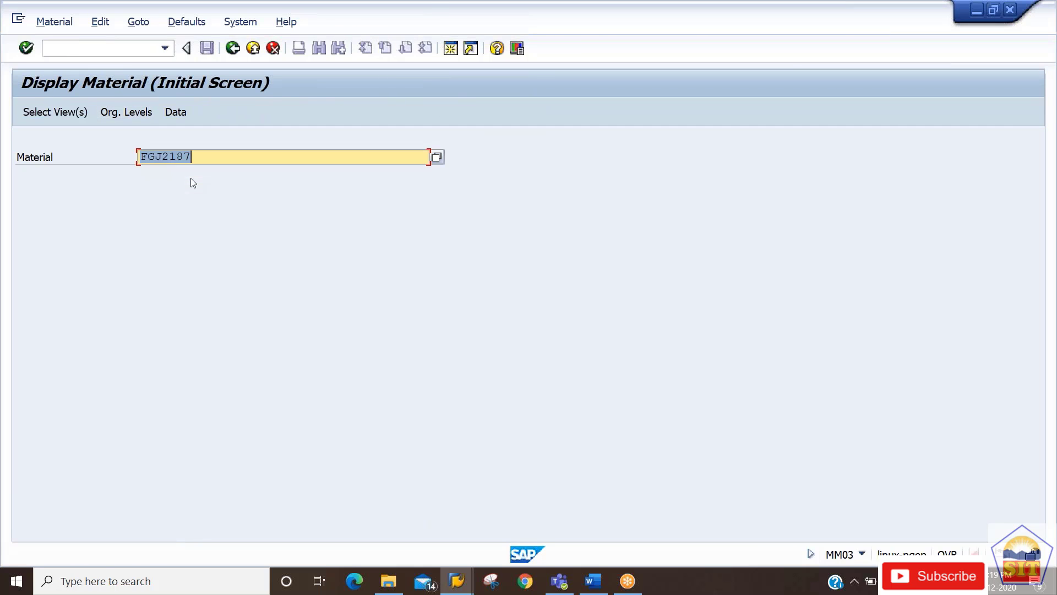
key("Return")
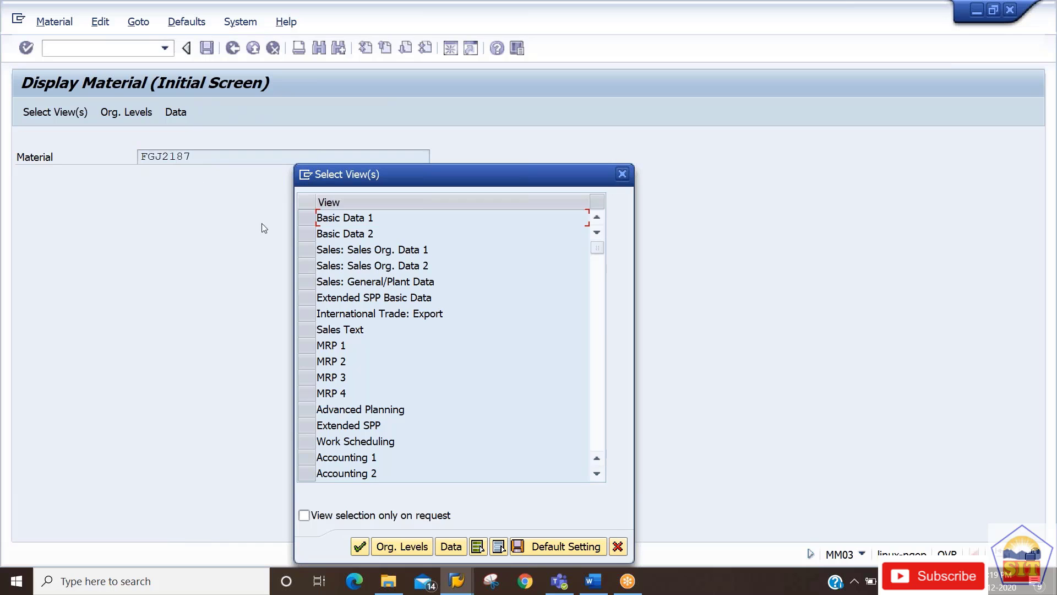
Step: Pick Accounting 1 and Costing 2 as the views to display for FGJ2187
left_click(598, 408)
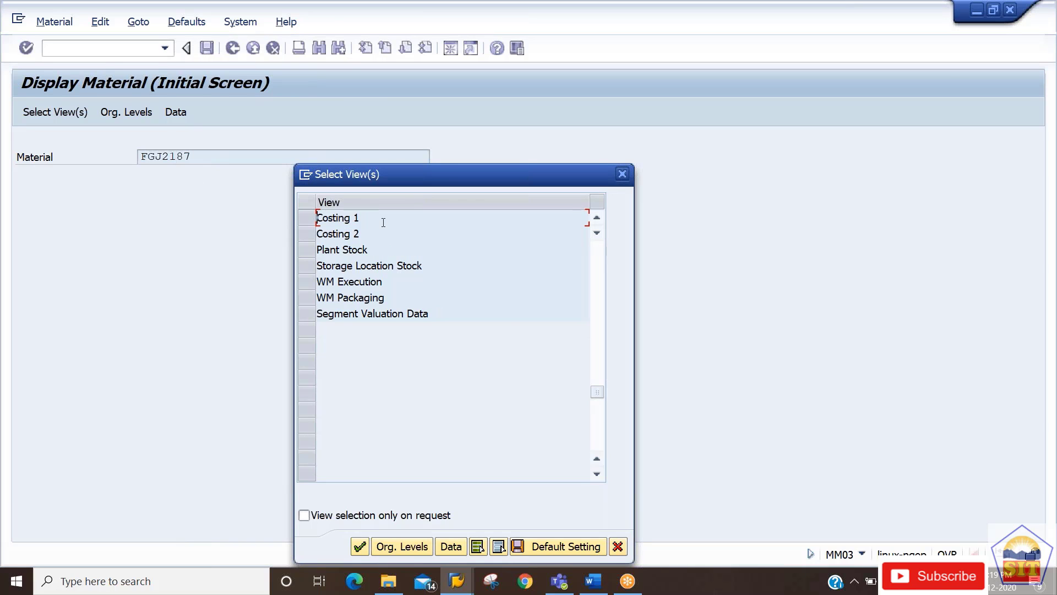
left_click(597, 217)
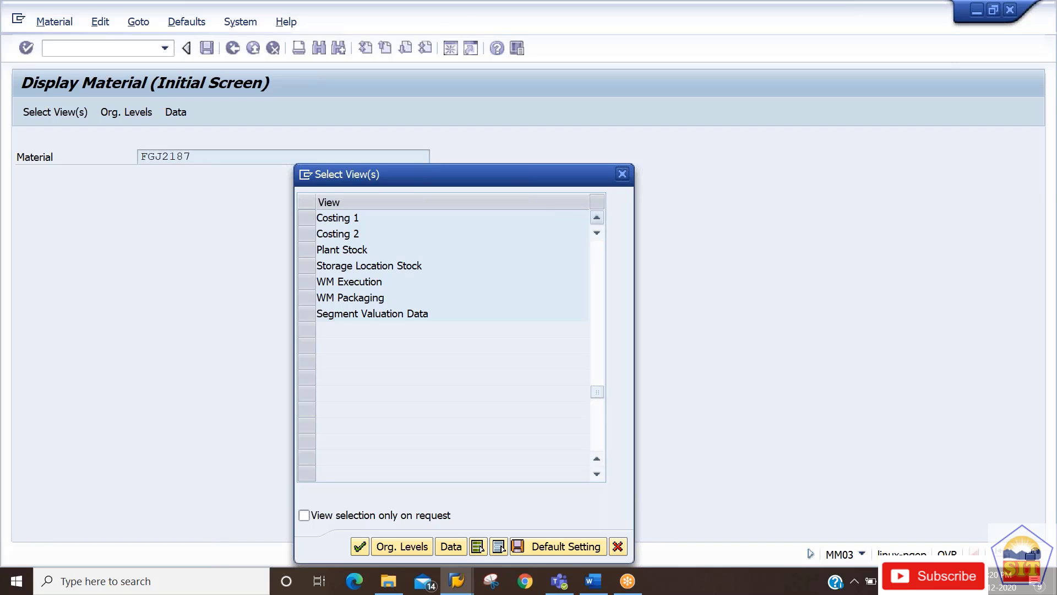
left_click(597, 218)
left_click(303, 217)
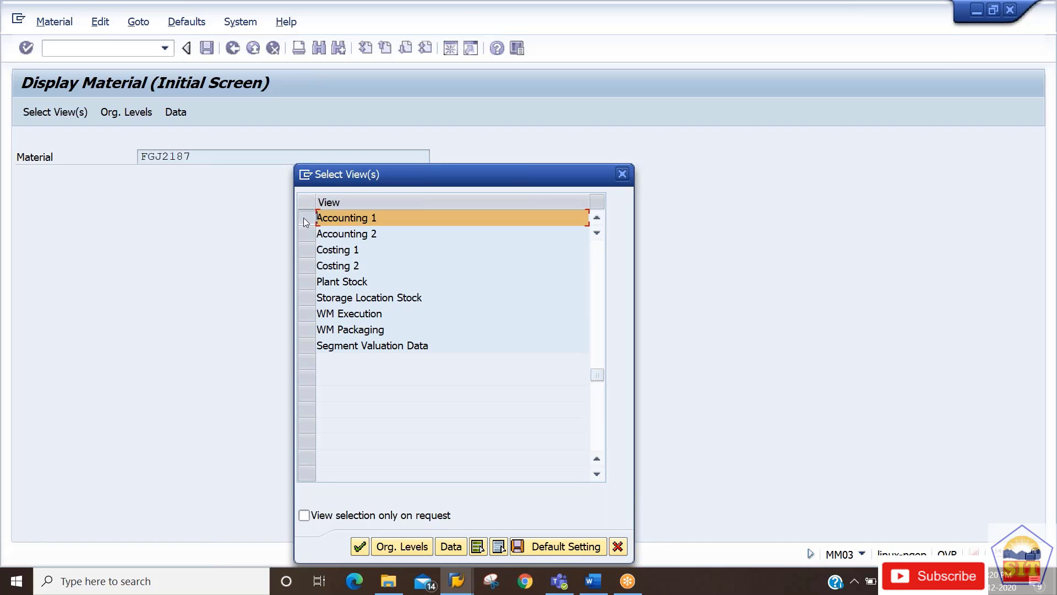
left_click(303, 265)
key("Return")
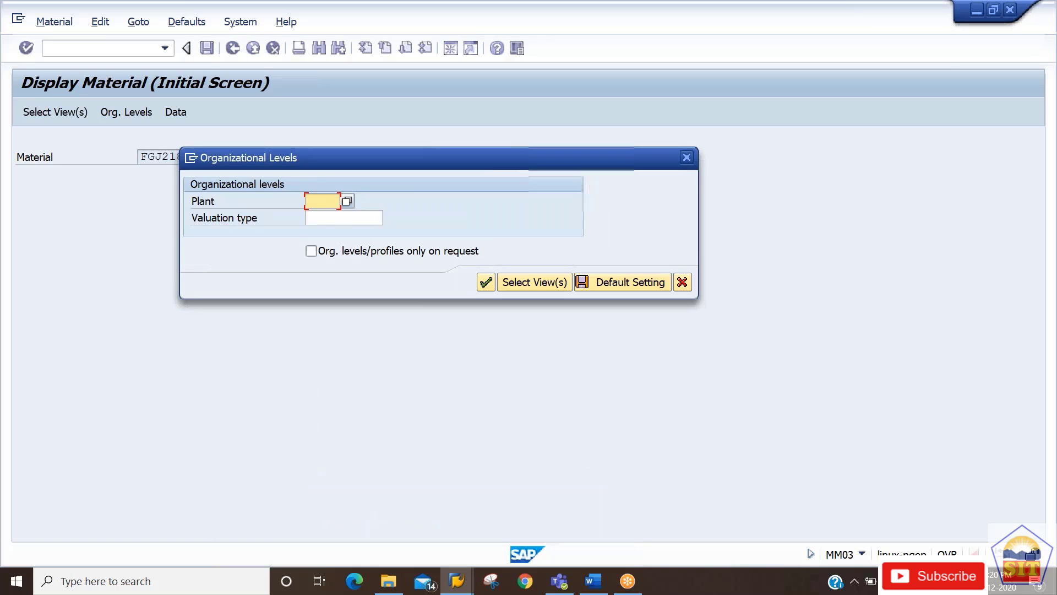
Step: Display FGJ2187 for supplying plant 2187 and check the prices in its Accounting 1 and Costing 2 views
type("2187")
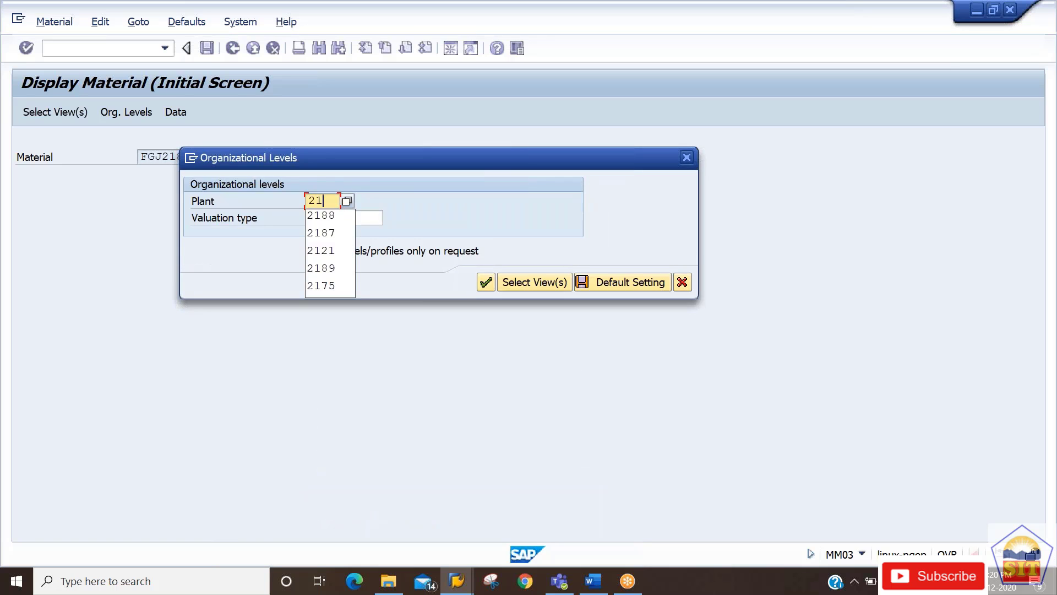
key("Return")
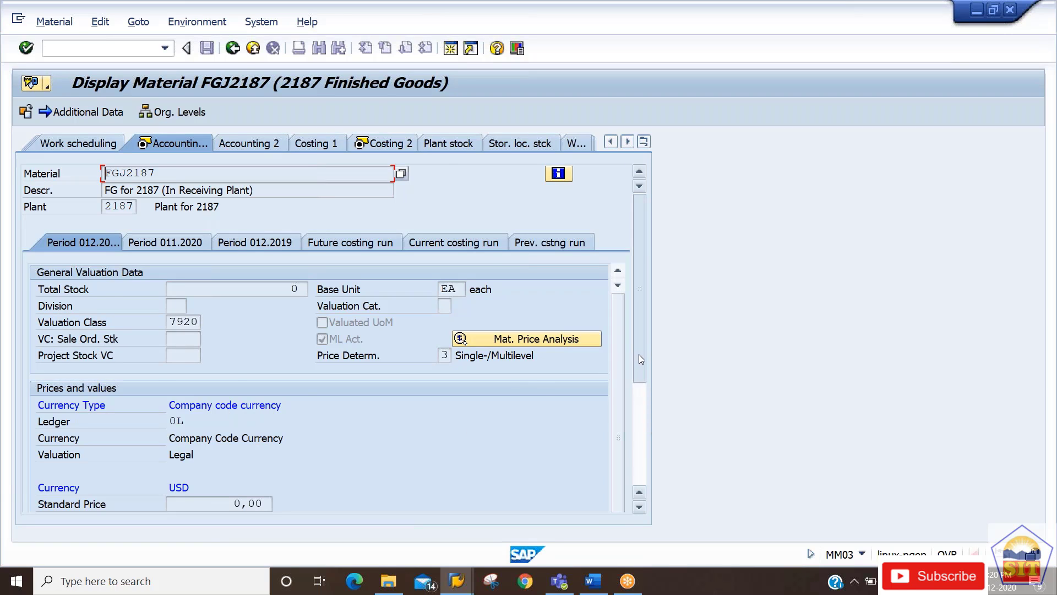
left_click_drag(638, 355, 640, 421)
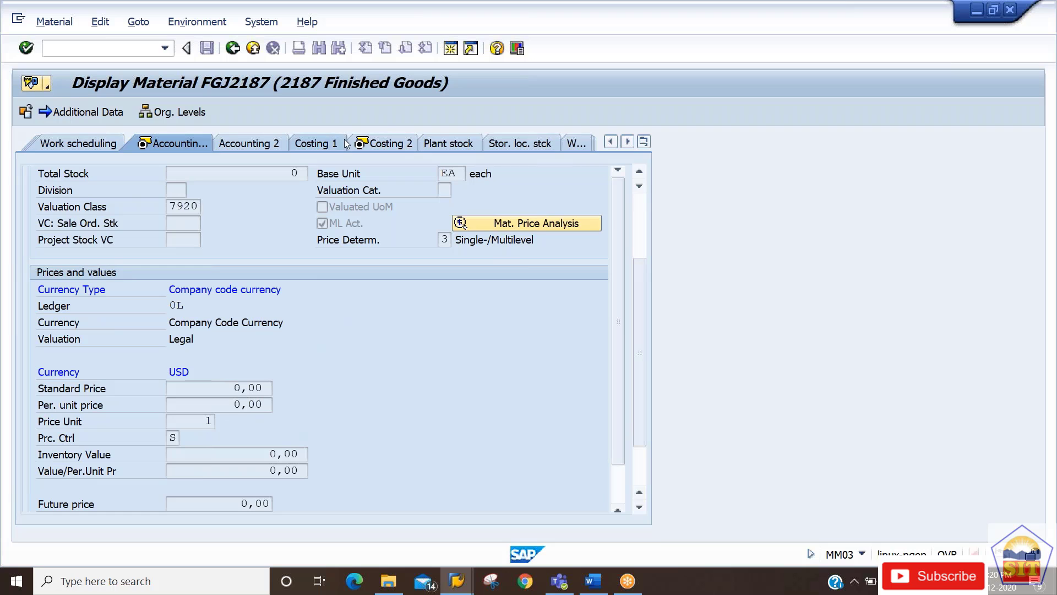
left_click(392, 142)
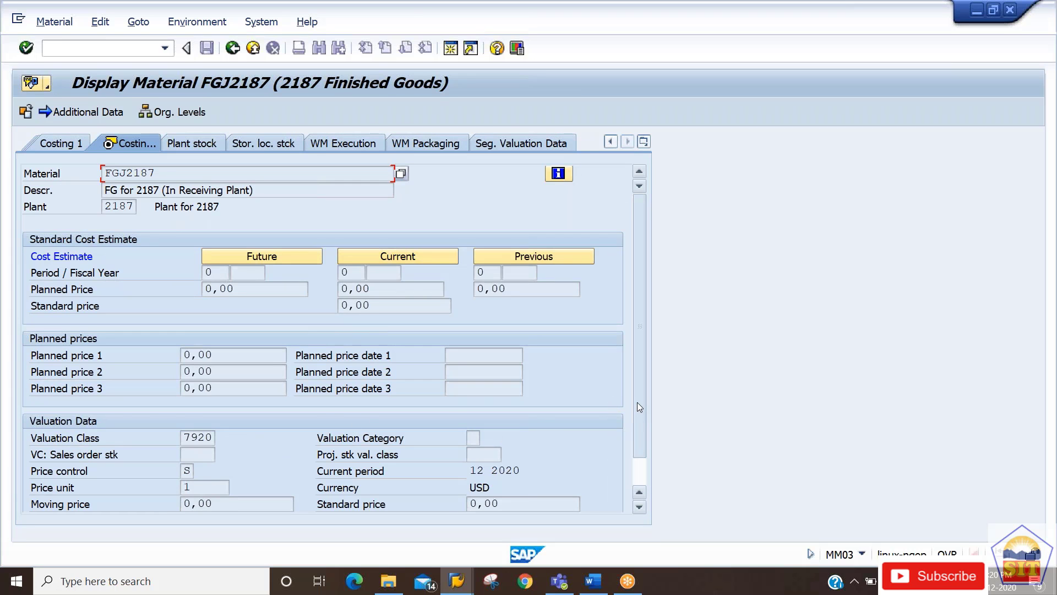
scroll(637, 402, "down", 1)
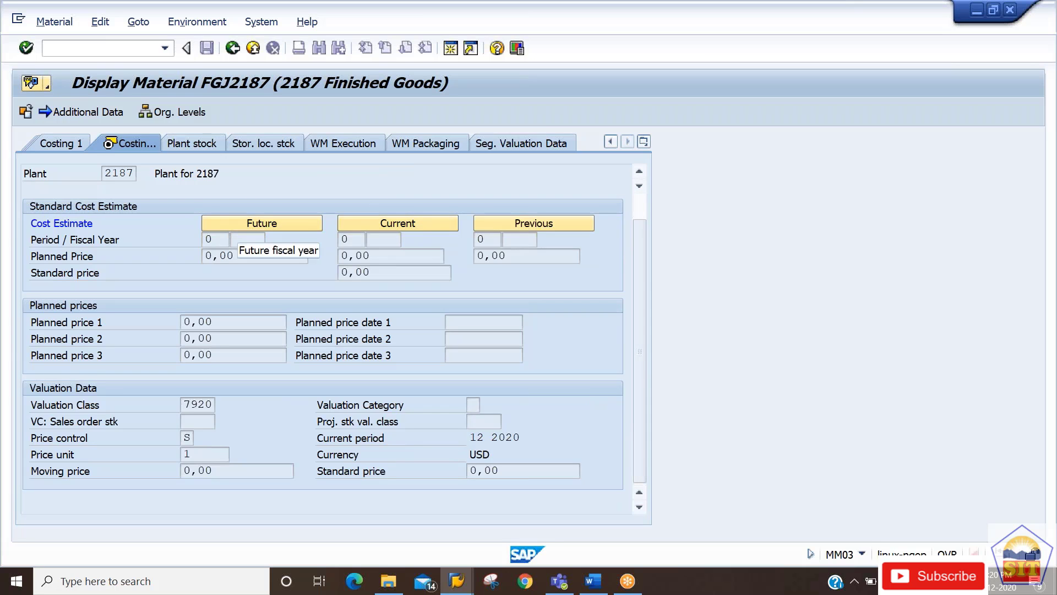
Step: Switch to the Word notes and highlight the Step 2 "Check Special Procurement Type" heading to review that step
key("alt+Tab")
scroll(529, 319, "down", 6)
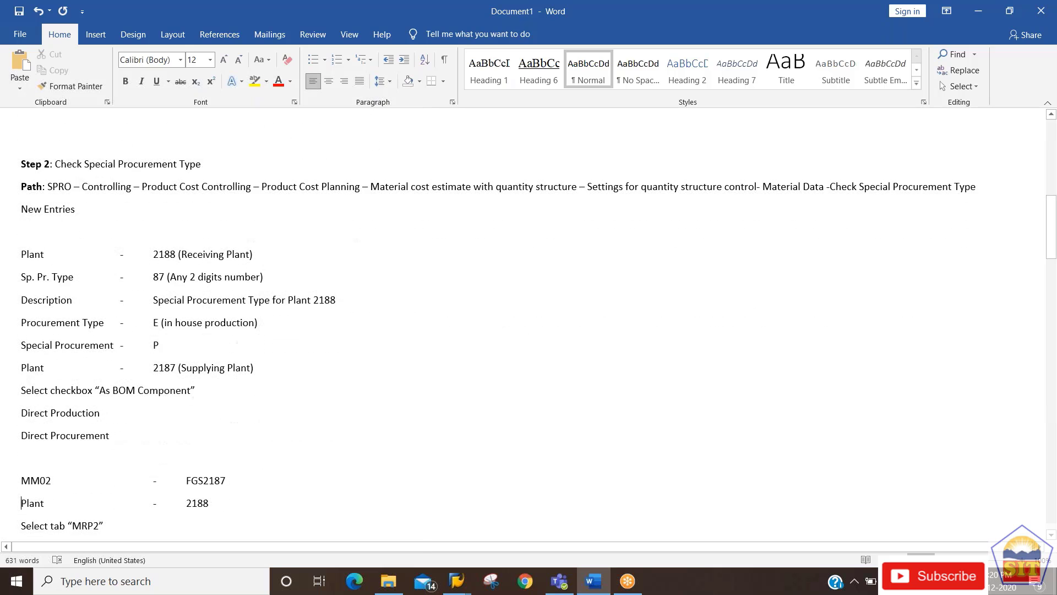
left_click(22, 141)
key("shift+Down")
key("shift+Down")
key("shift+Down")
key("shift+Up")
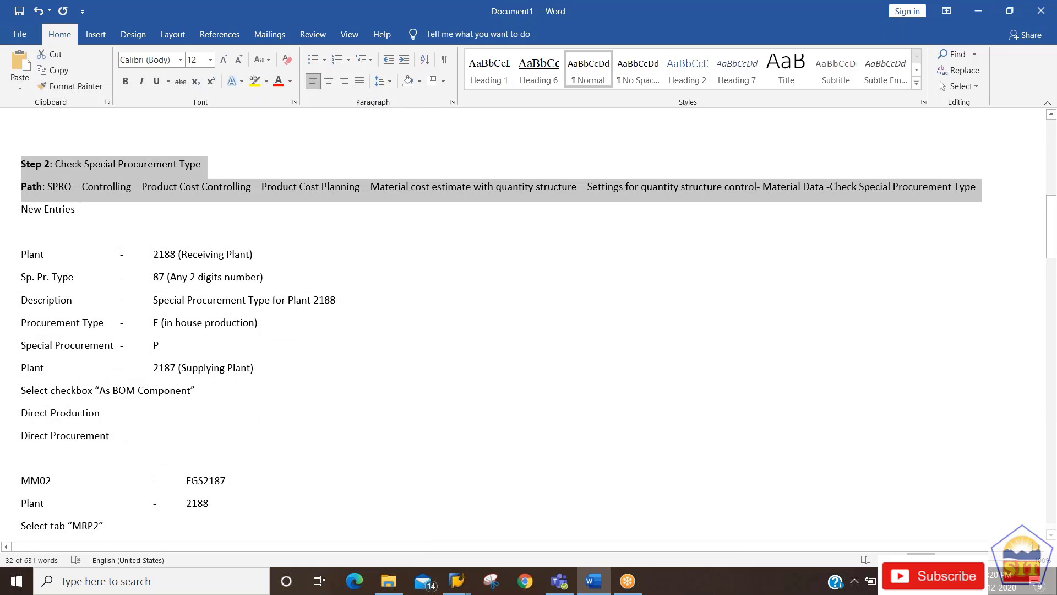
key("shift+Up")
key("shift+Up")
key("shift+Down")
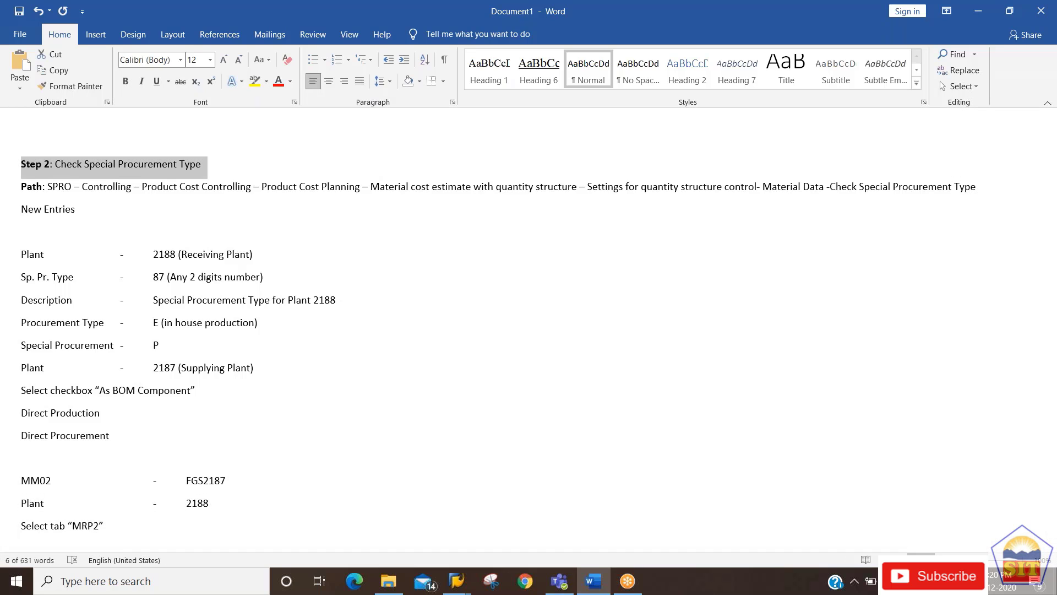
Step: Highlight the start of the Step 2 "Path" line to review the SPRO route to Check Special Procurement Type
key("Down")
key("Up")
key("shift+Right")
key("shift+Right")
key("shift+Right")
key("shift+Right")
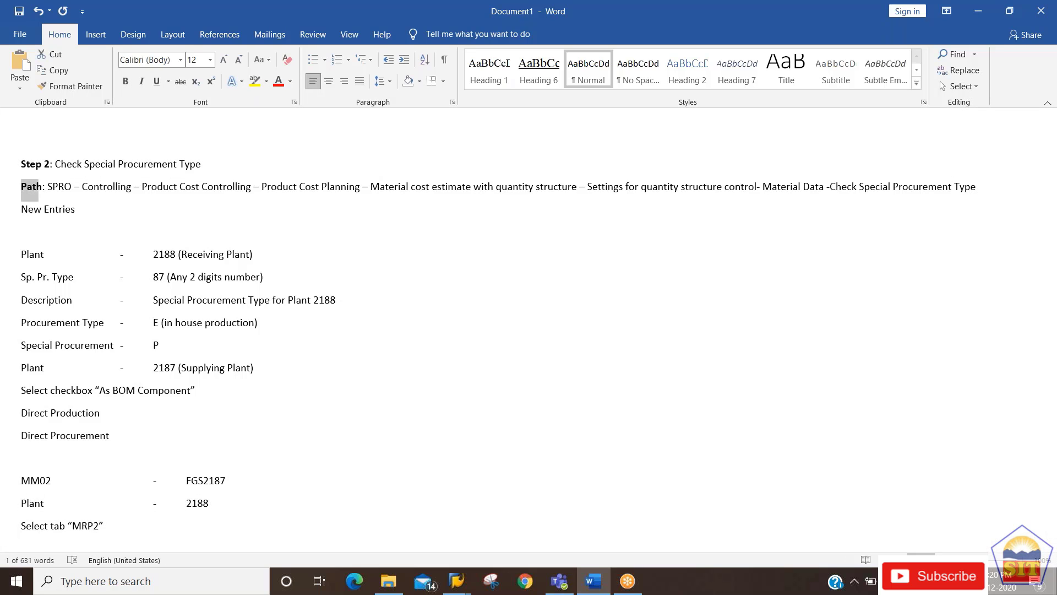
key("shift+Right")
key("shift+Right")
key("shift+Right")
key("shift+Right")
key("shift+Right")
key("shift+Right")
key("shift+Right")
key("shift+Right")
key("shift+Right")
key("shift+Right")
key("shift+Right")
key("shift+Right")
key("shift+Right")
key("shift+Right")
key("shift+Right")
key("shift+Right")
key("Down")
key("Down")
key("Up")
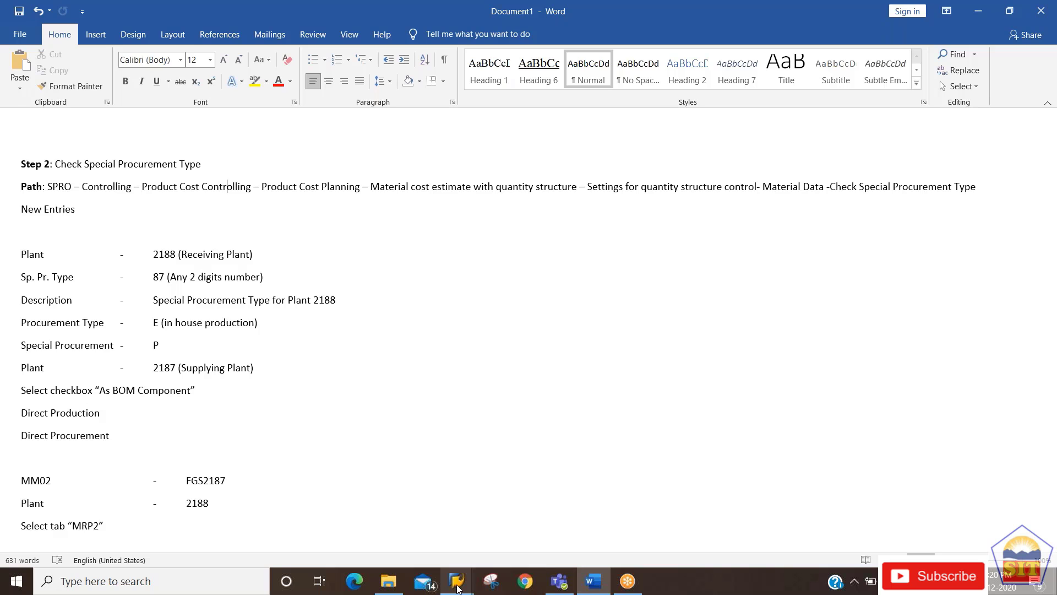
Step: Switch to SAP, start transaction SPRO and open the SAP Reference IMG
mouse_move(456, 581)
left_click(445, 513)
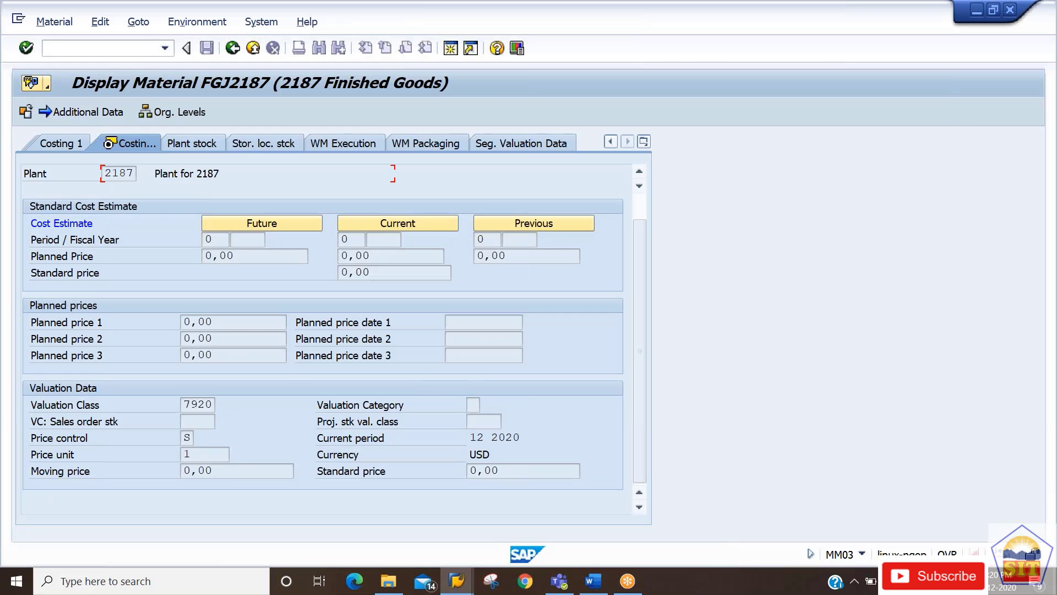
type("/nspro")
key("Return")
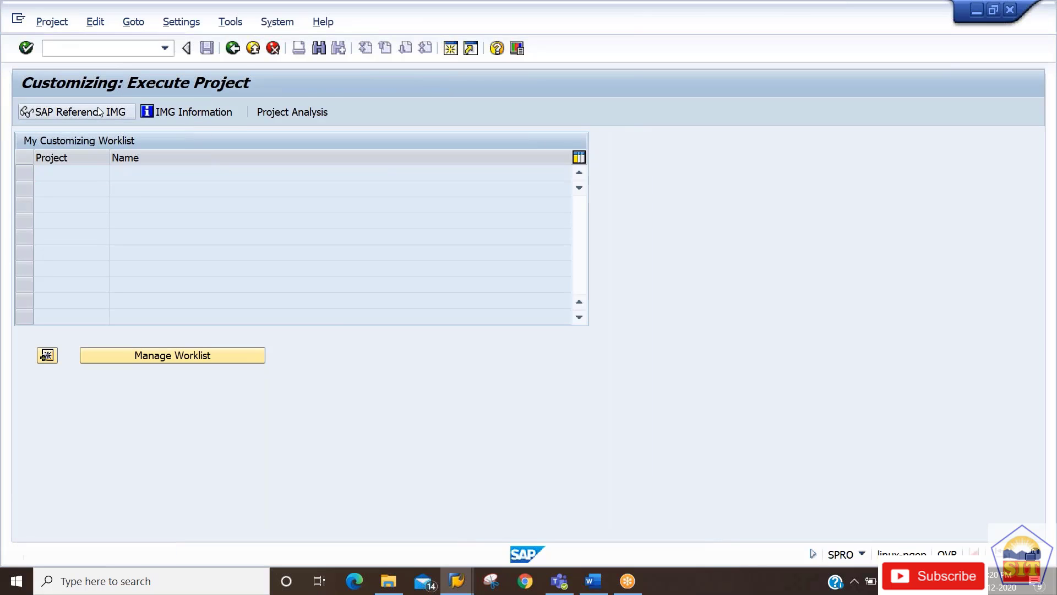
left_click(46, 355)
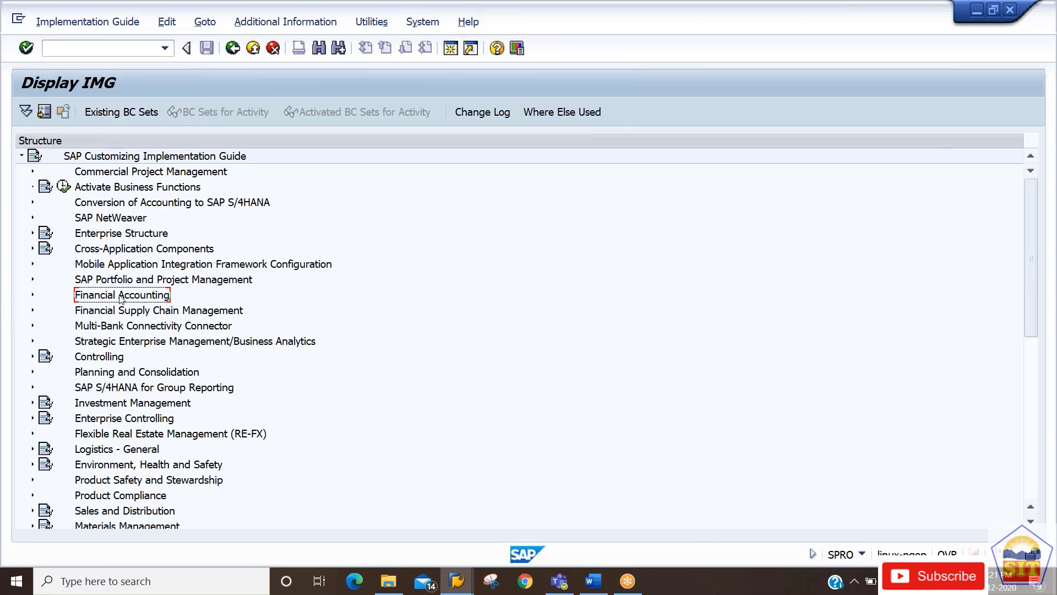
Step: Expand Controlling, Product Cost Controlling and Product Cost Planning in the implementation guide
scroll(121, 299, "down", 4)
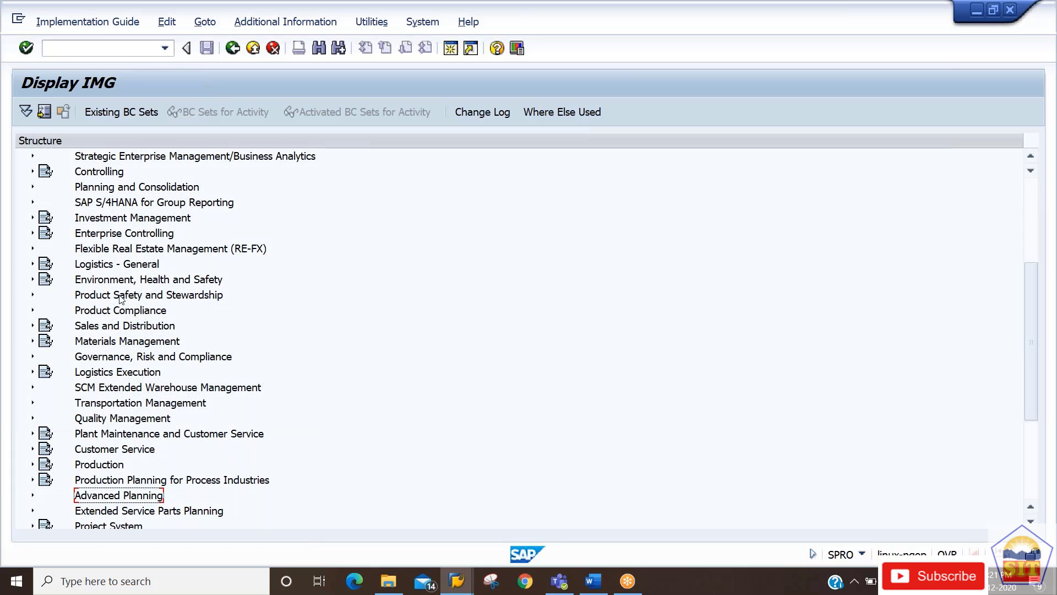
double_click(99, 172)
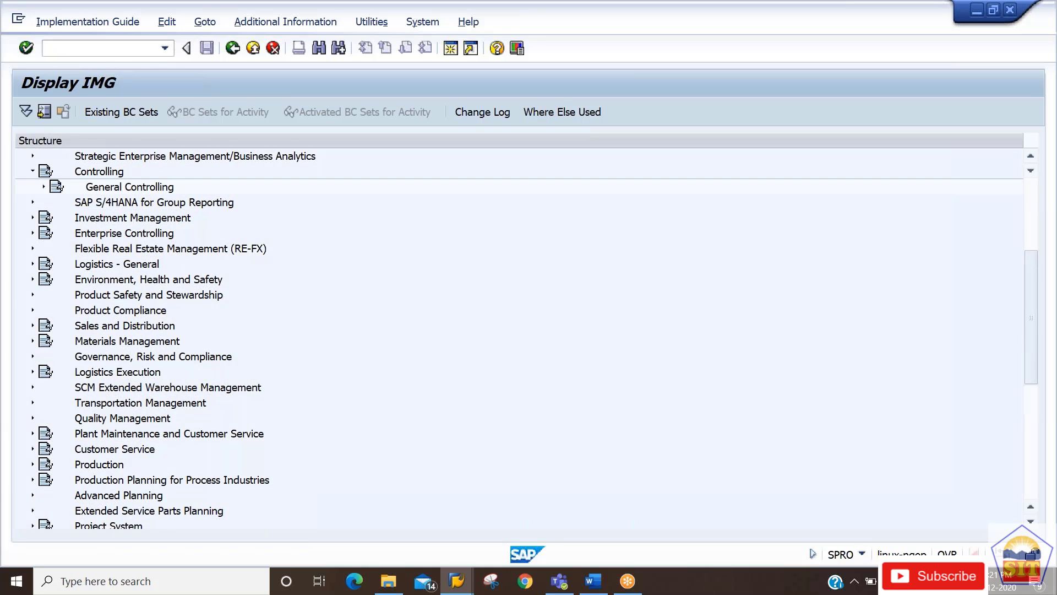
left_click(121, 233)
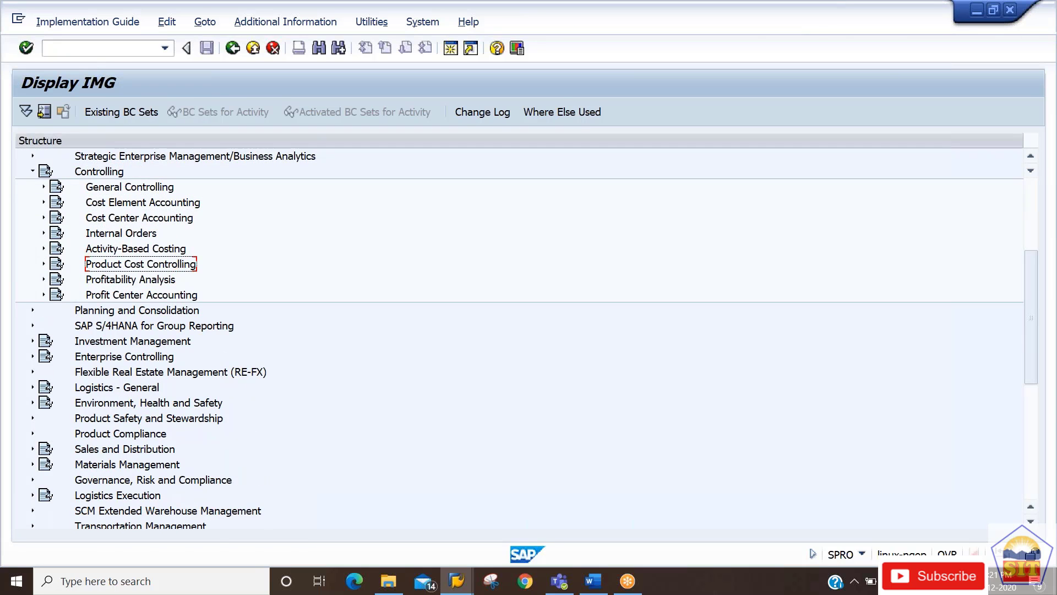
double_click(141, 264)
left_click(147, 279)
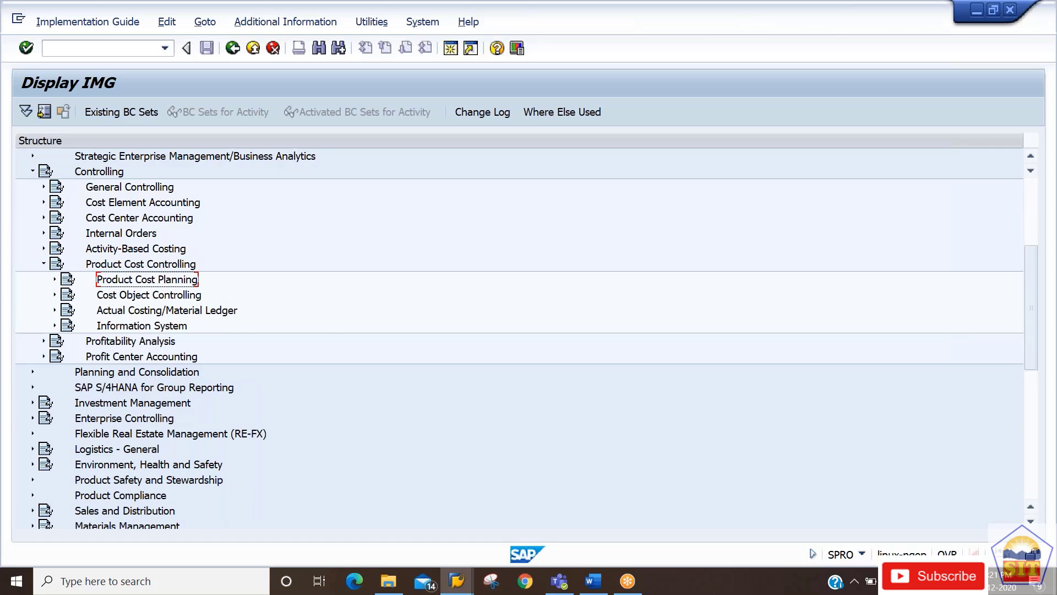
double_click(147, 279)
left_click(185, 295)
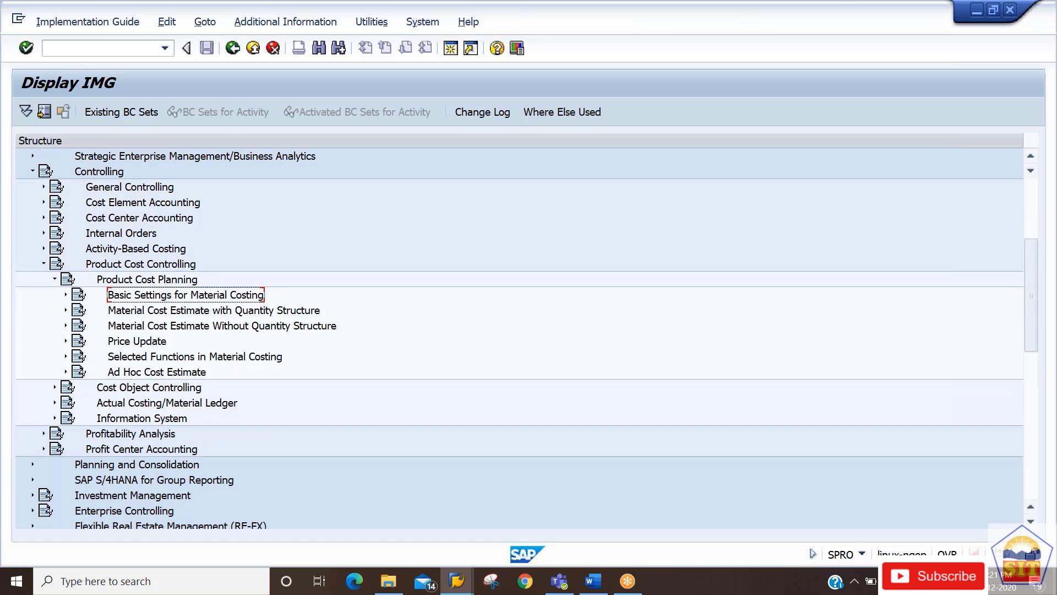
Step: Under Material Cost Estimate with Quantity Structure, expand Settings for Quantity Structure Control and Material Data, and run Check Special Procurement Types
left_click(214, 310)
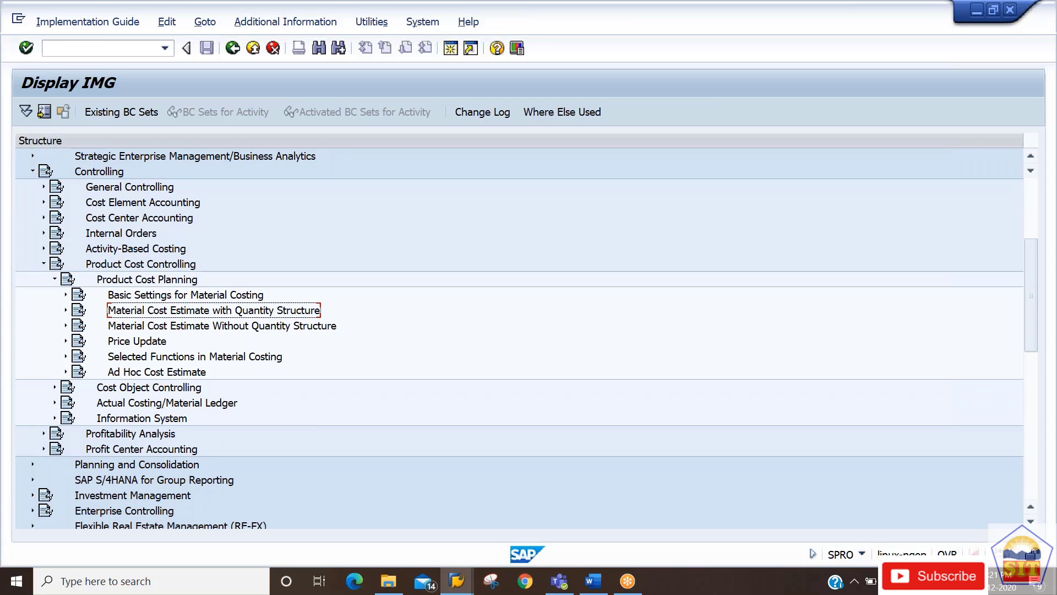
double_click(213, 310)
left_click(185, 341)
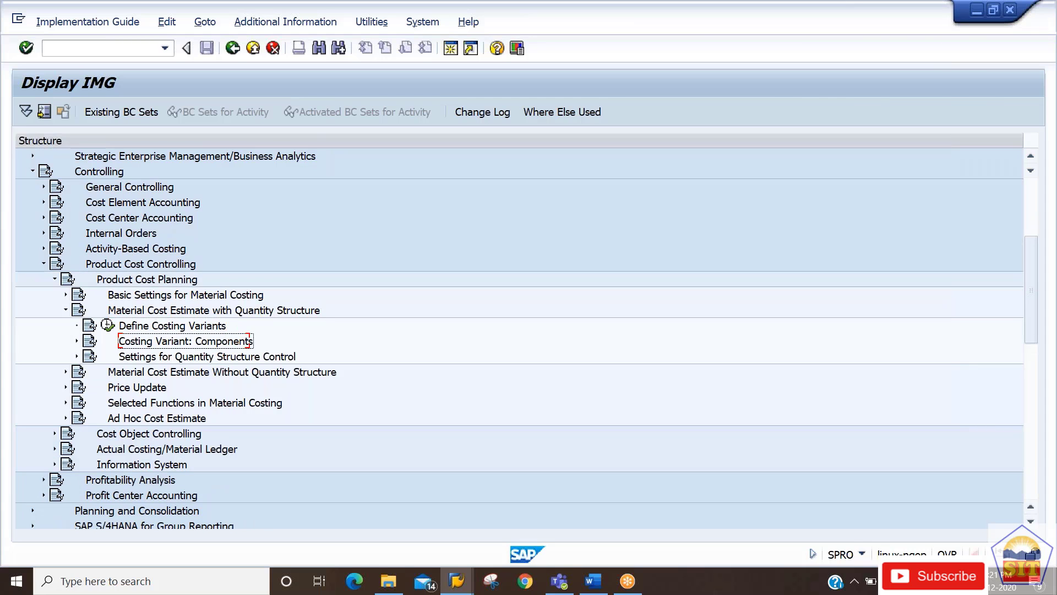
left_click(207, 356)
double_click(207, 356)
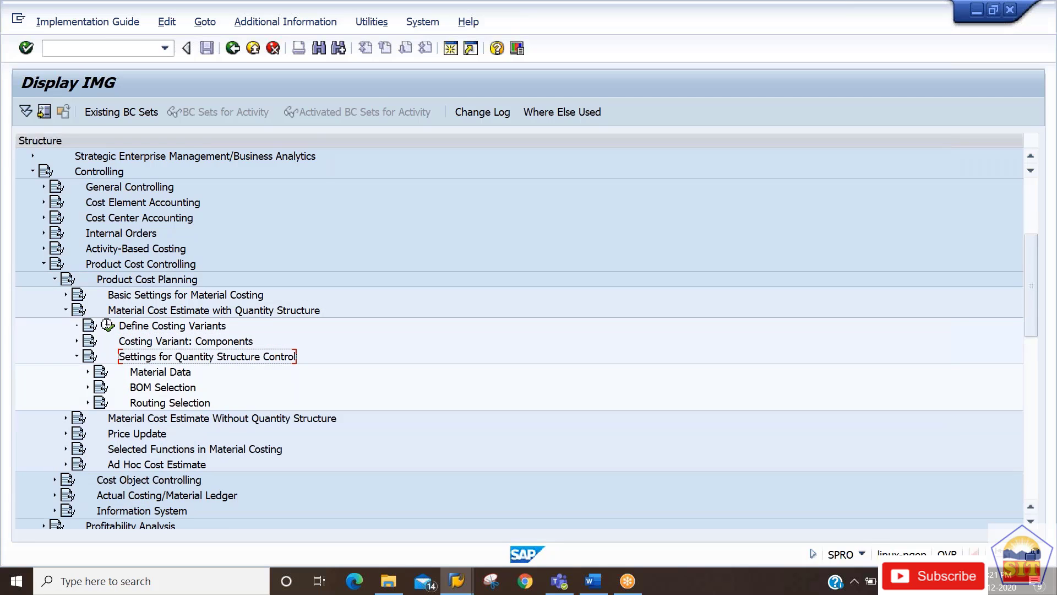
double_click(160, 372)
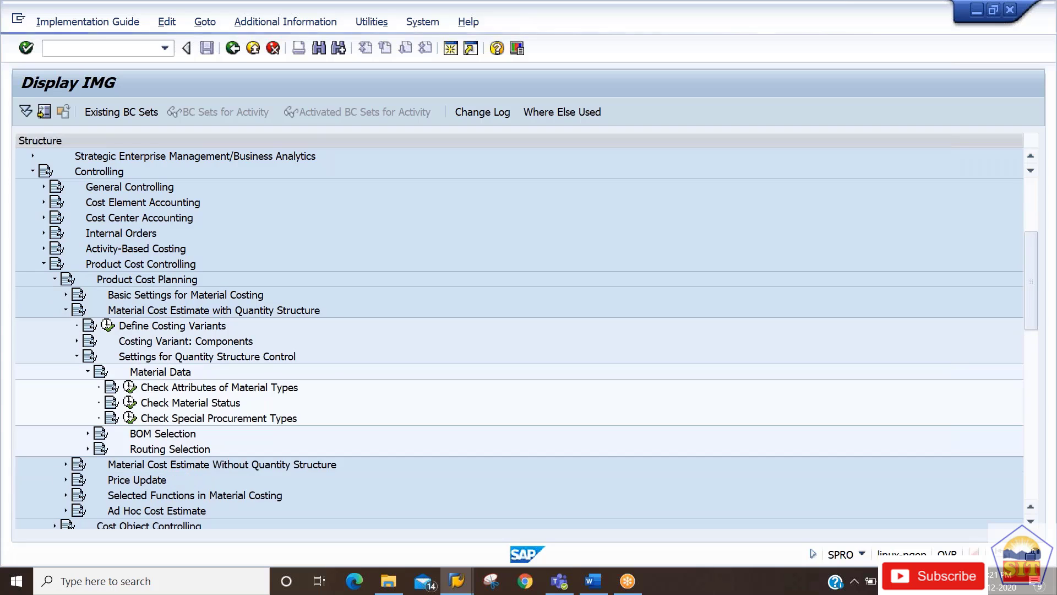
left_click(191, 403)
left_click(219, 418)
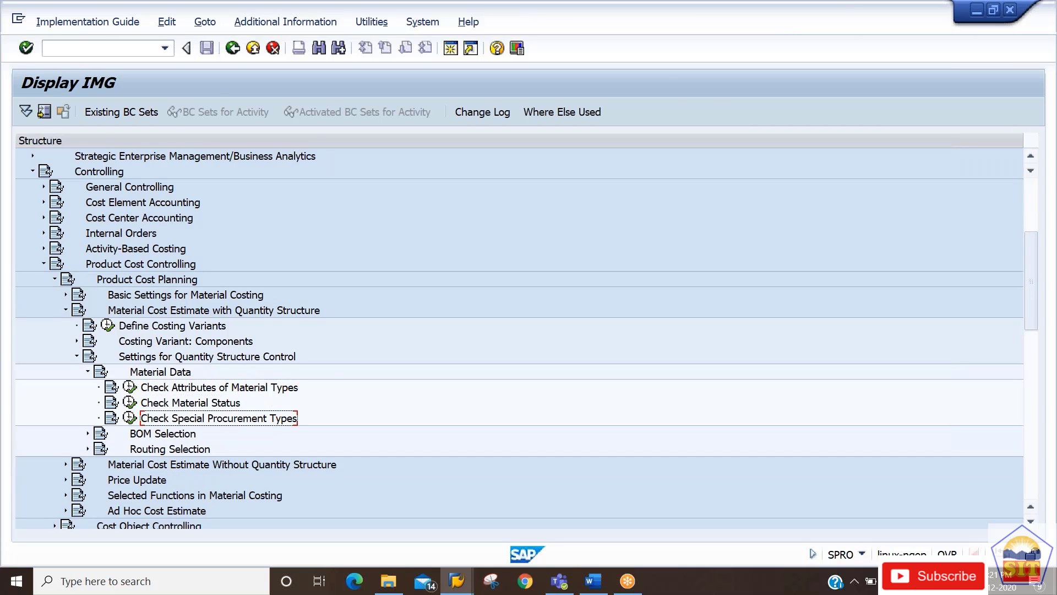
left_click(130, 417)
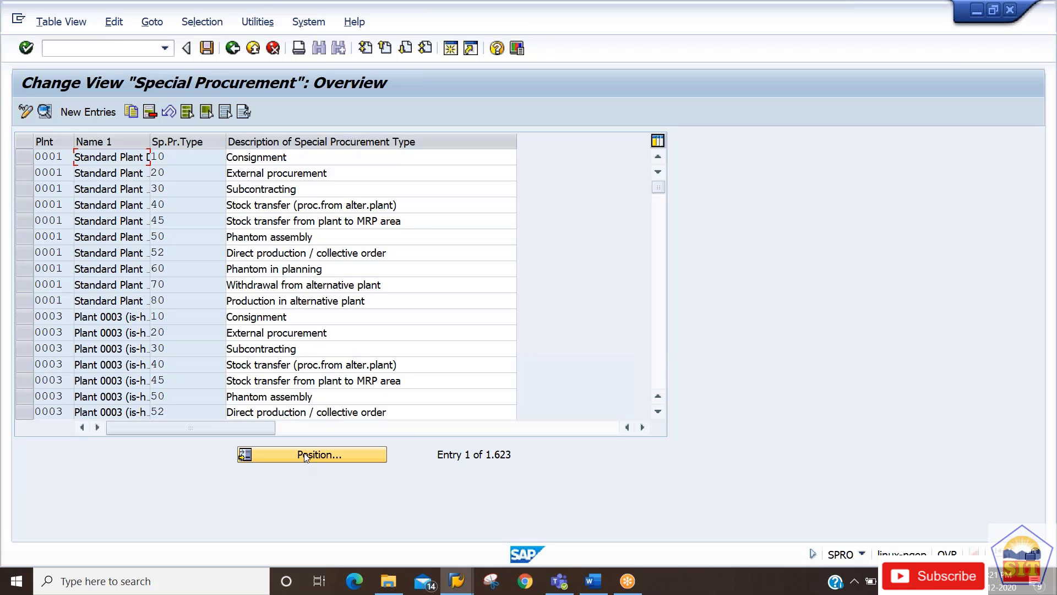
Step: Consult the Step 2 entries in the Word notes, return to SAP and position the special procurement list at plant 2188
key("alt+Tab")
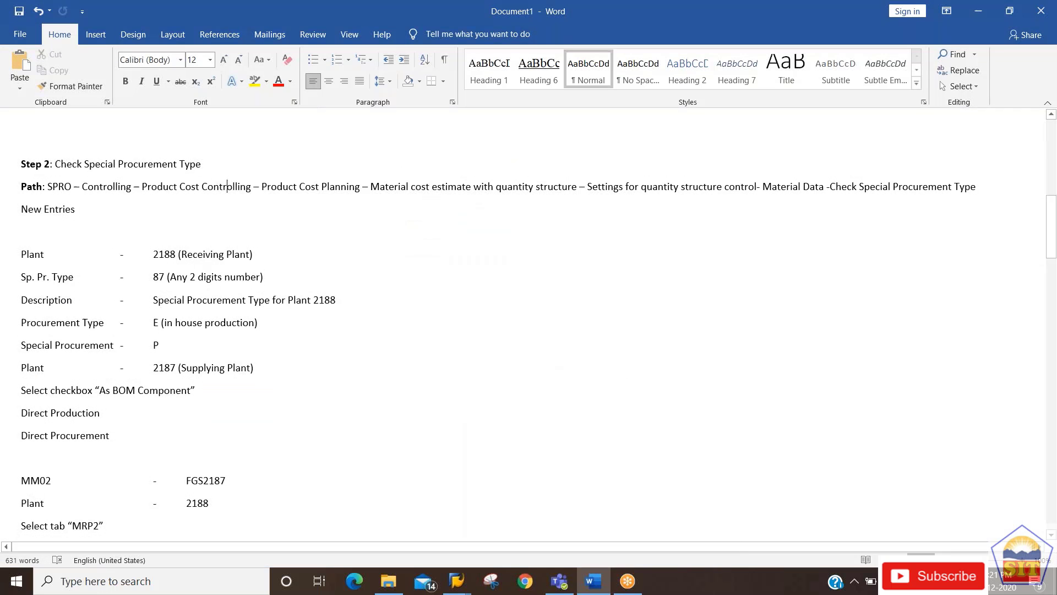
left_click(23, 230)
key("alt+Tab")
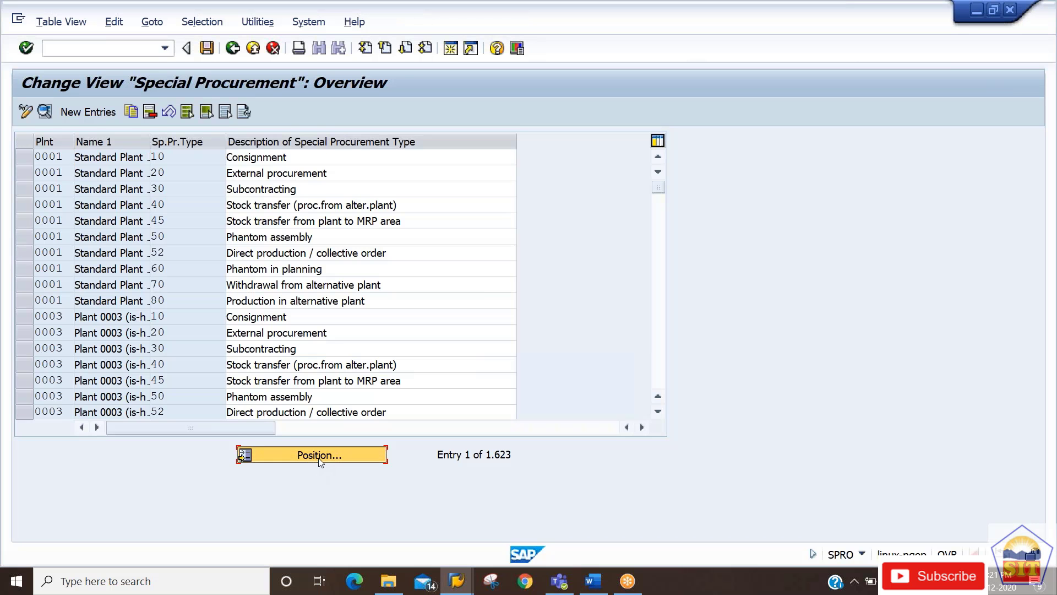
left_click(319, 457)
type("2188")
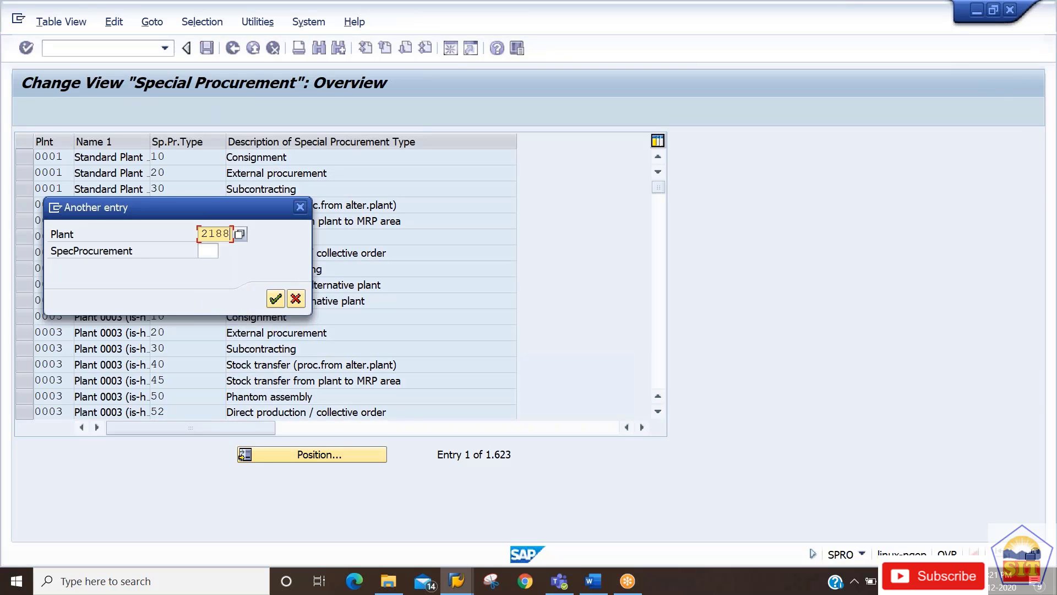
key("Return")
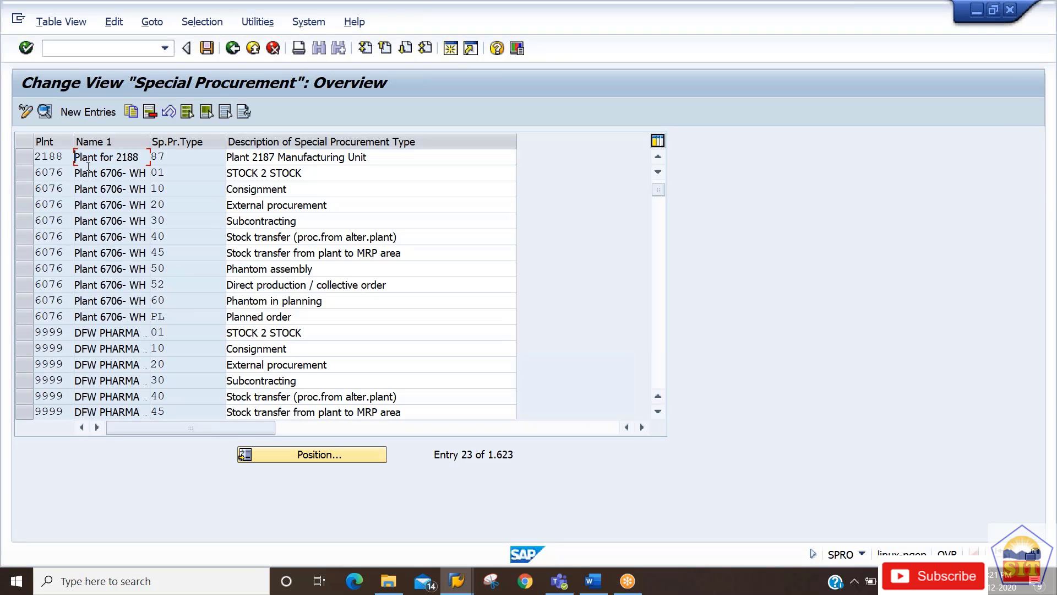
Step: Open the details of special procurement type 87 for plant 2188 and review its key and description
left_click(57, 157)
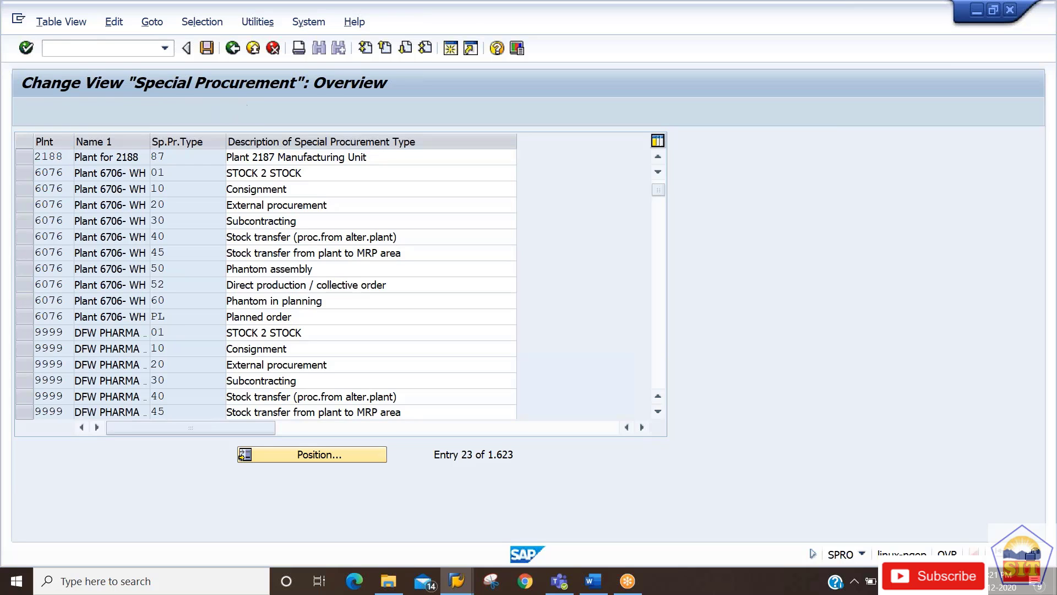
left_click(44, 112)
left_click(101, 140)
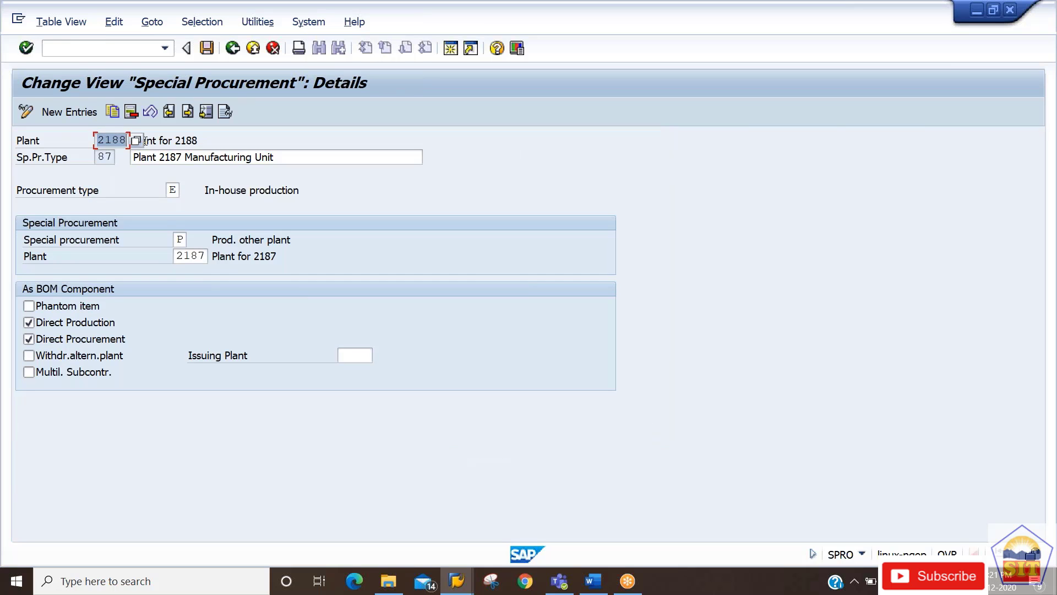
left_click(102, 156)
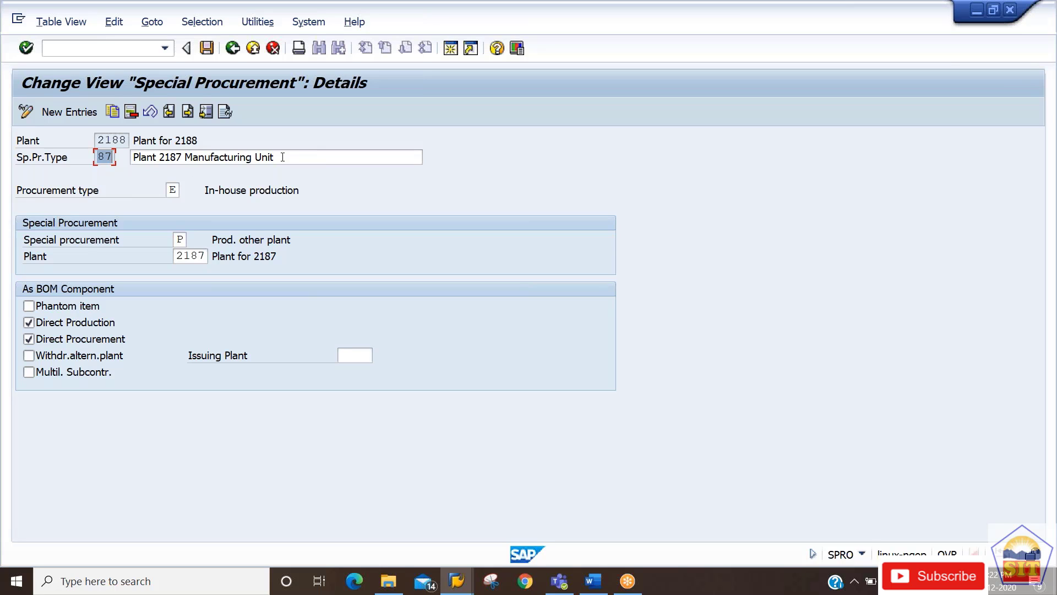
left_click_drag(283, 157, 114, 163)
left_click_drag(267, 158, 183, 163)
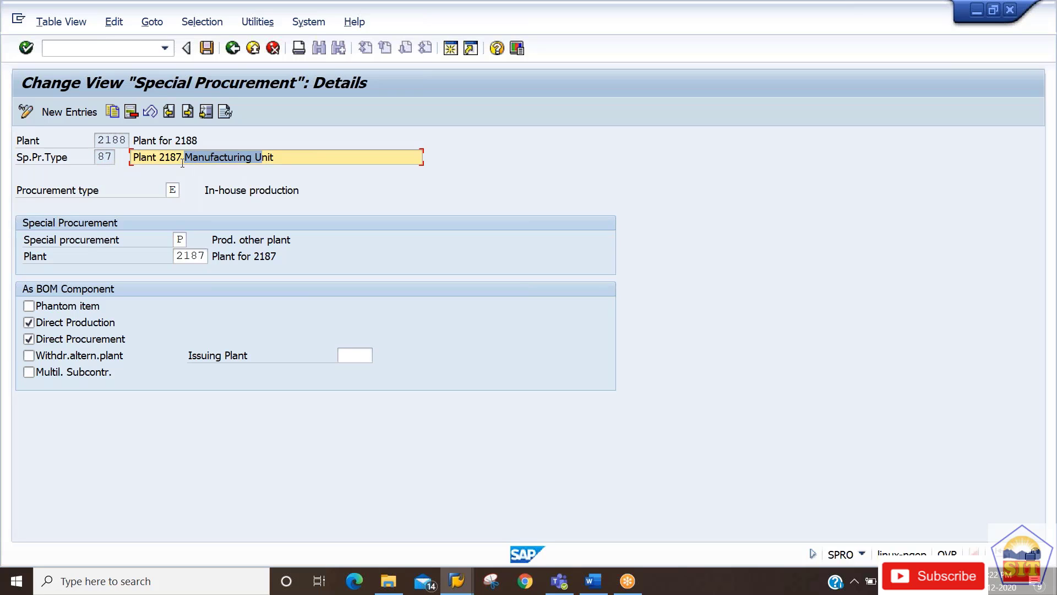
Step: Look through the allowed values for the procurement type and close the list without choosing one
left_click(172, 190)
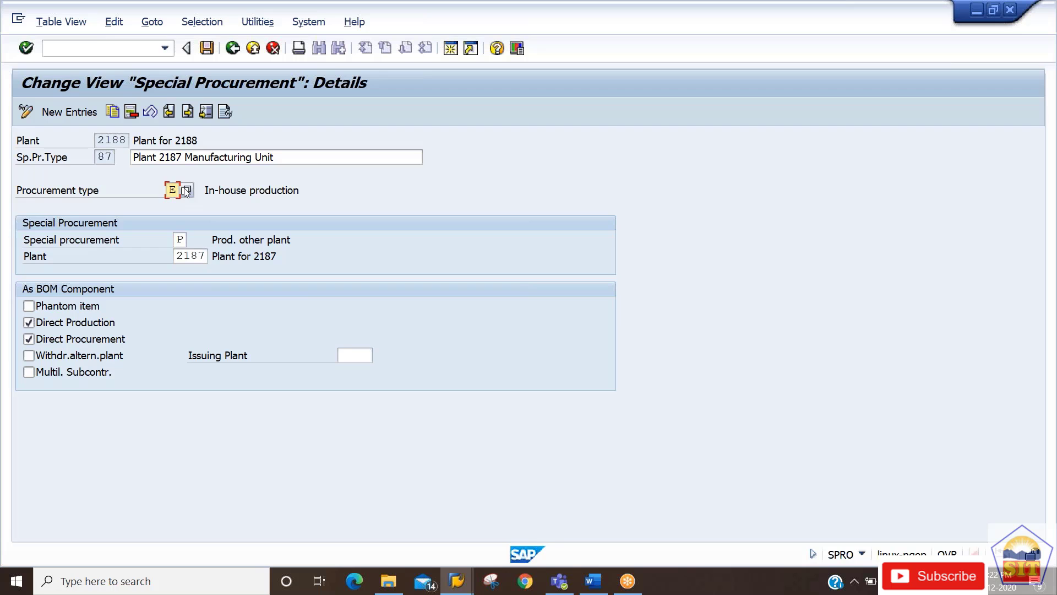
left_click(186, 190)
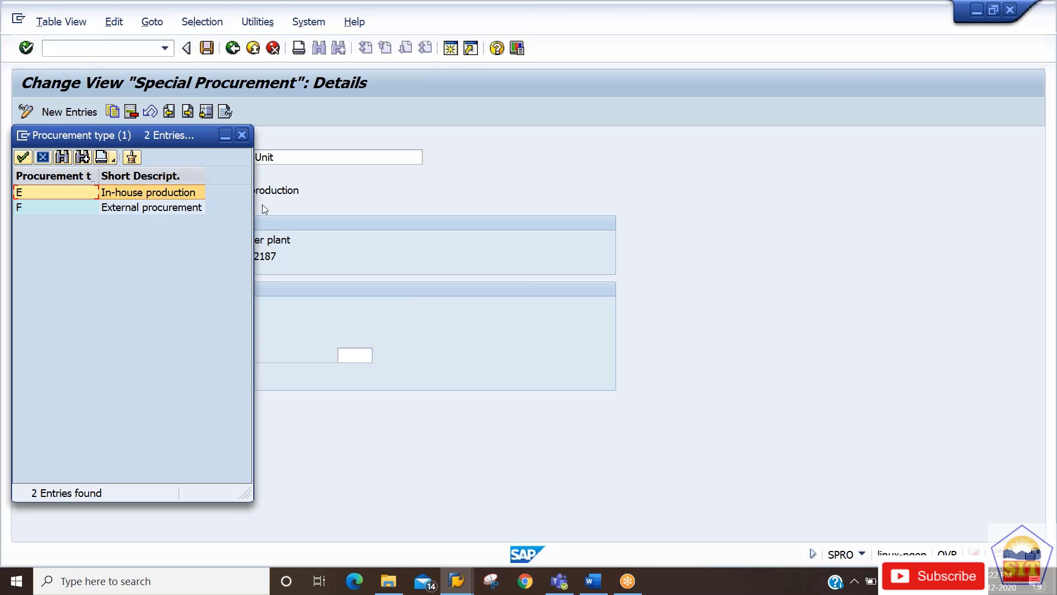
left_click(241, 135)
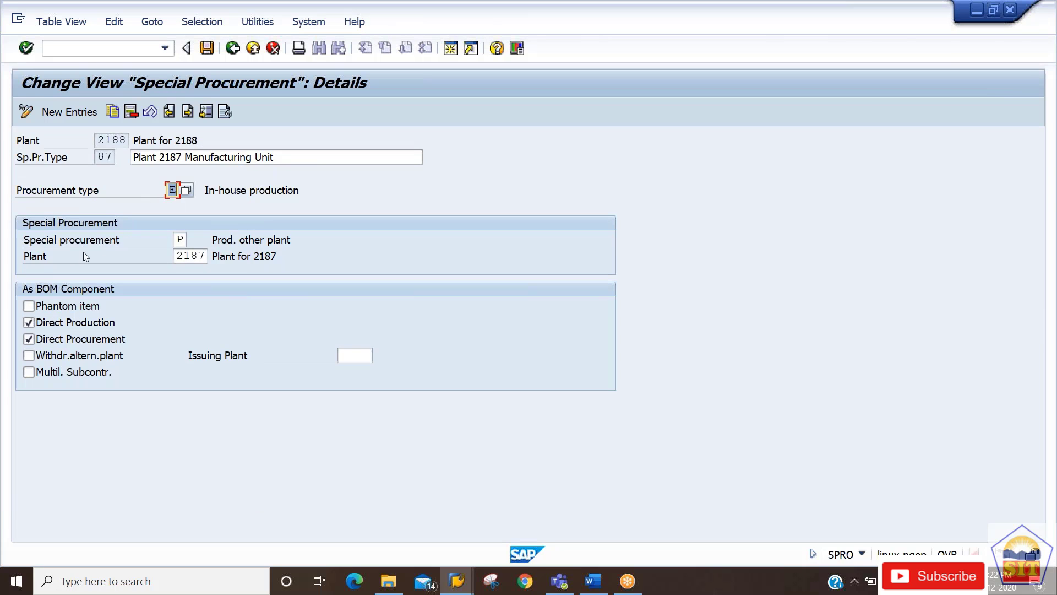
Step: Choose P (Prod. other plant) as the special procurement from its list of allowed values
left_click(183, 241)
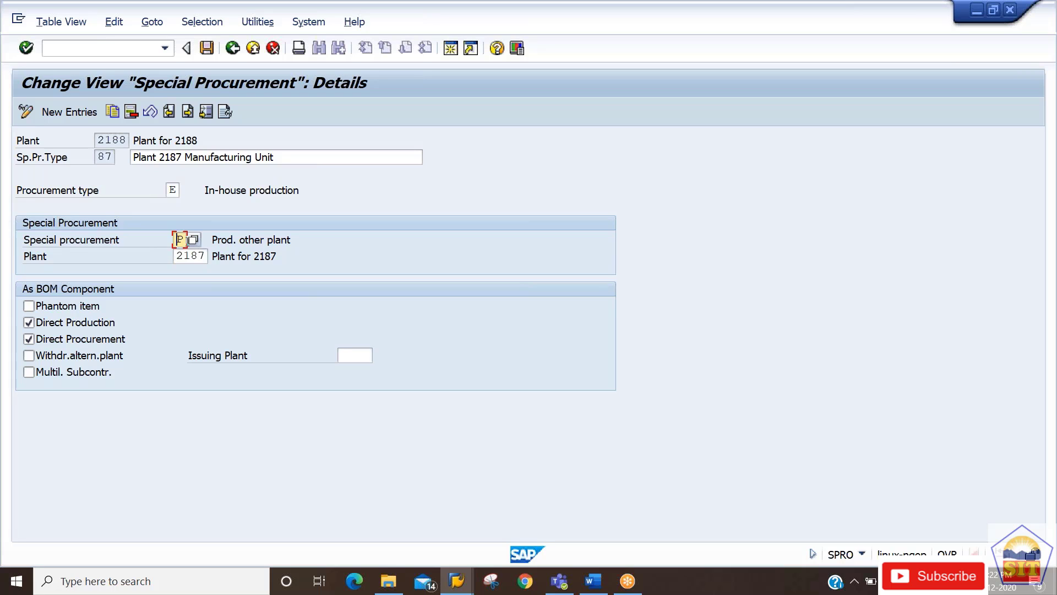
left_click(193, 239)
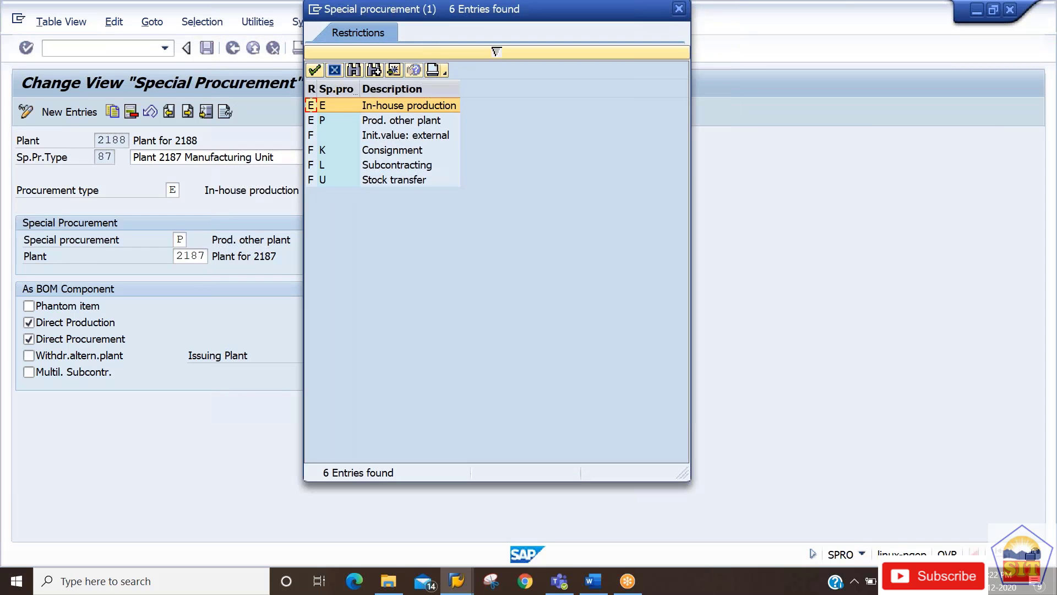
left_click(372, 121)
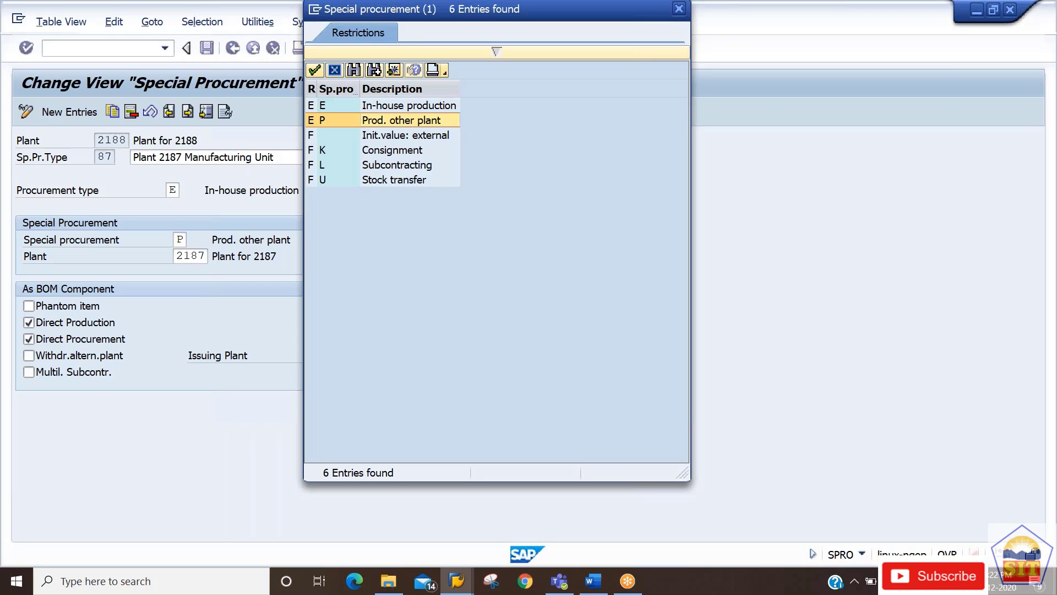
key("Return")
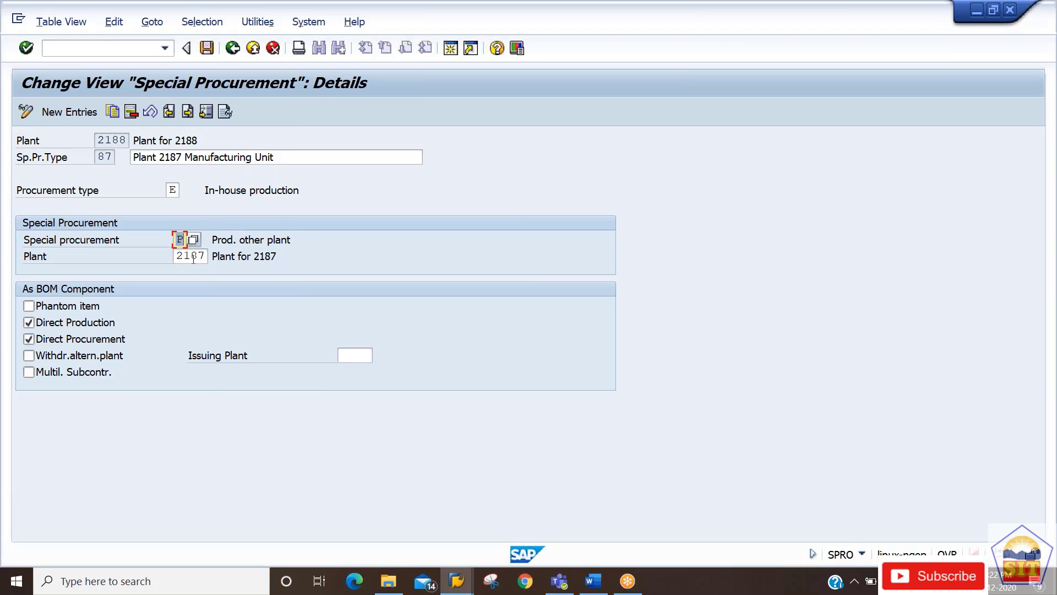
Step: Compare receiving plant 2188 with supplying plant 2187 in the entry and return to the special procurement overview
left_click(193, 257)
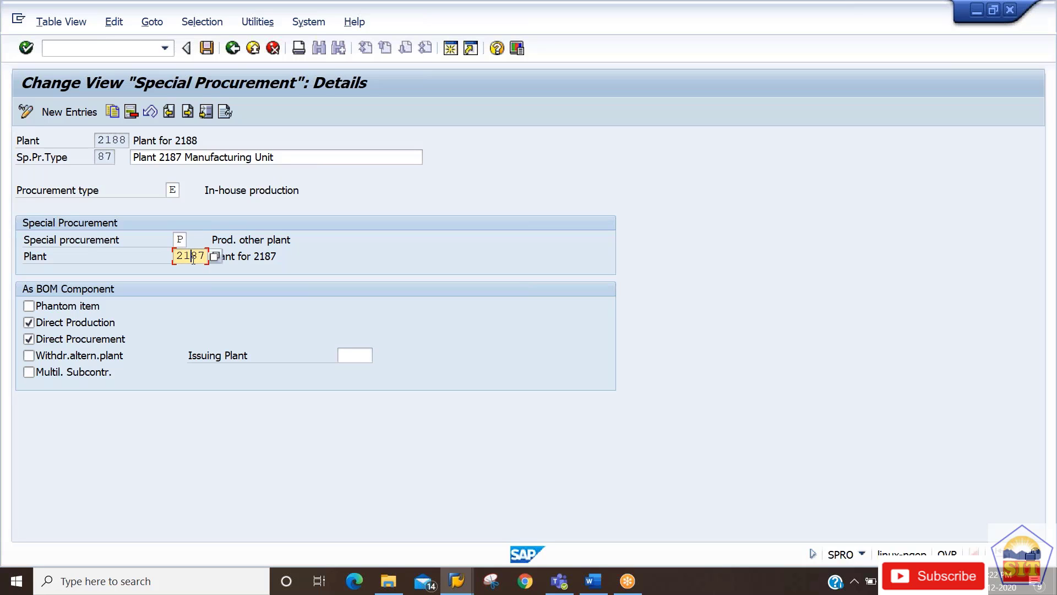
double_click(97, 140)
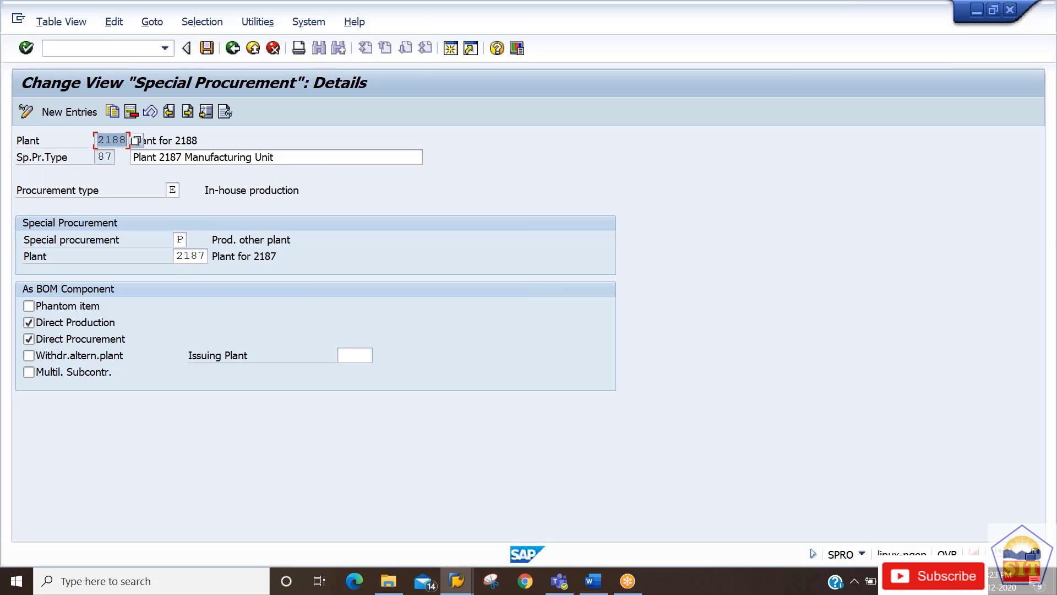
double_click(179, 256)
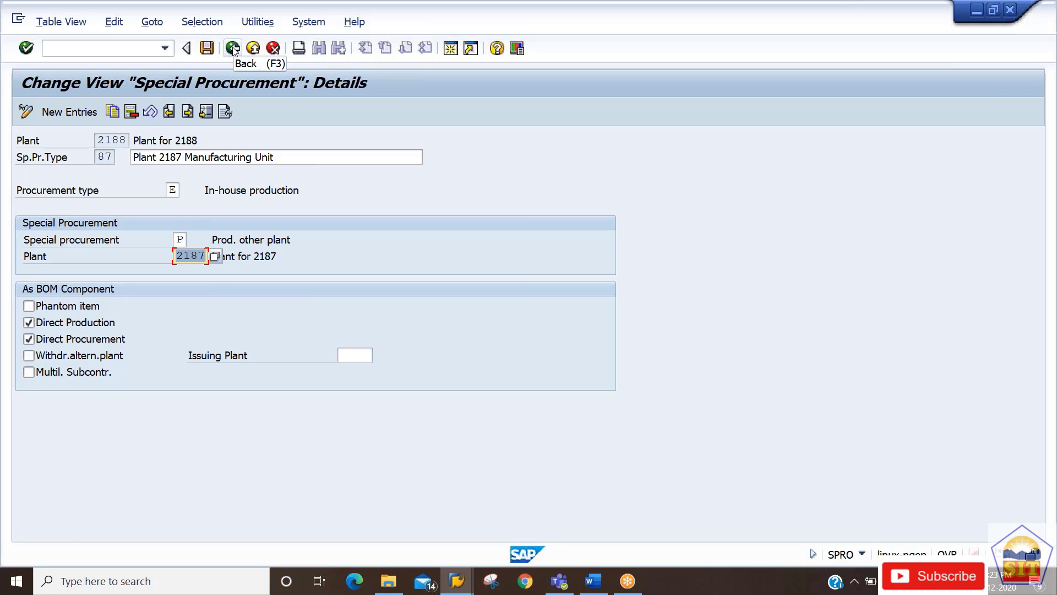
left_click(251, 48)
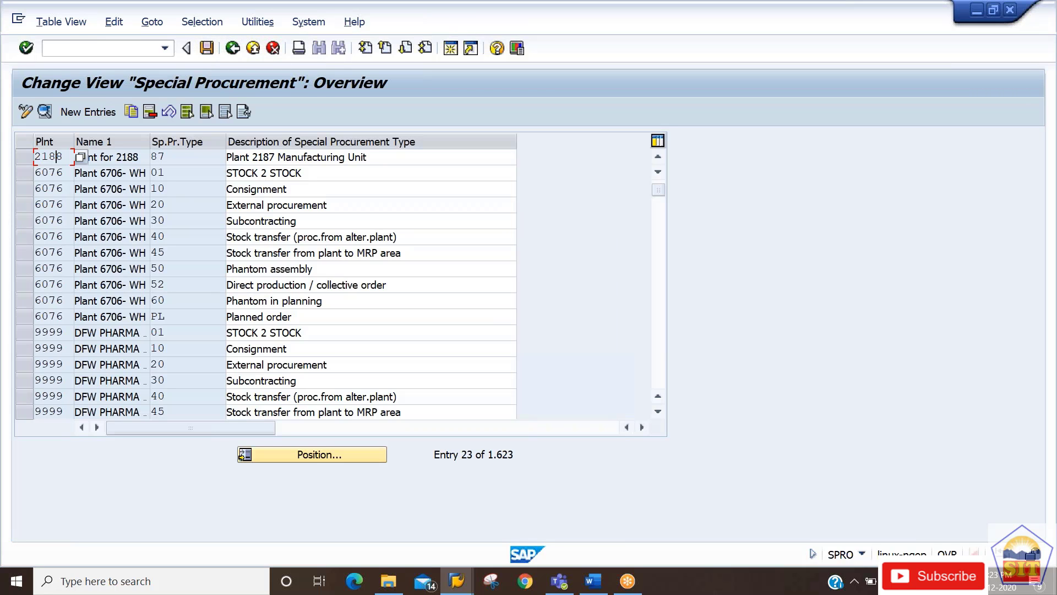
Step: Switch to the Word notes and highlight the Step 3 heading on extending material type FG87 to plant 2188 to review it
key("alt+Tab")
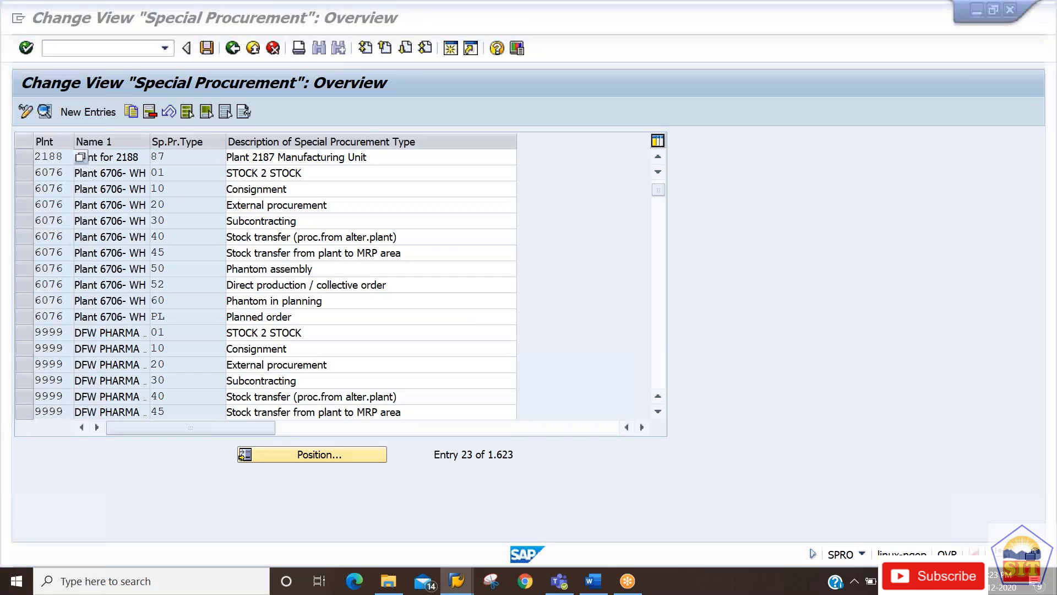
scroll(174, 530, "down", 6)
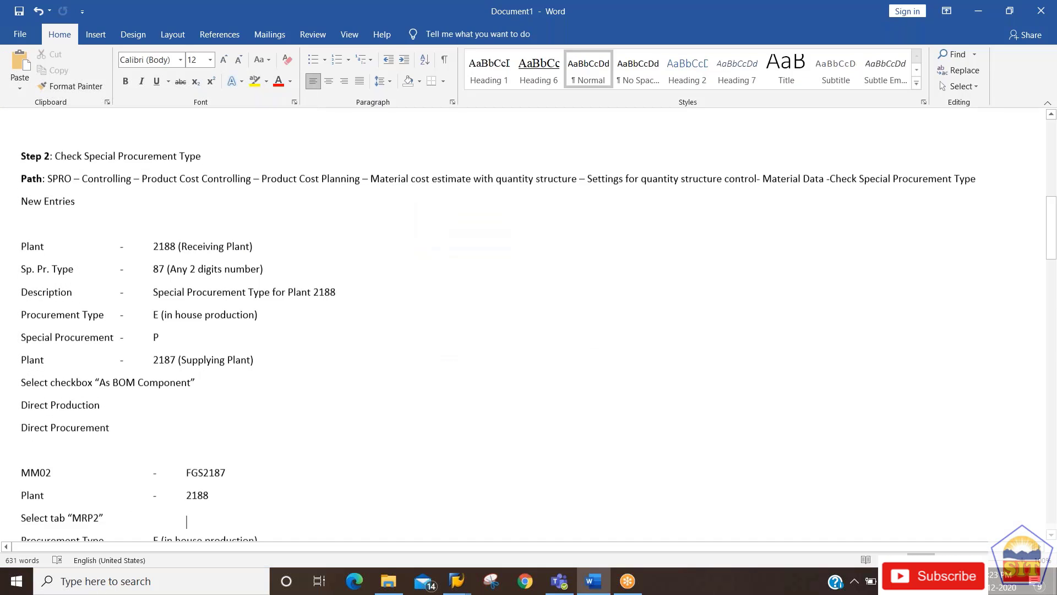
left_click(61, 323)
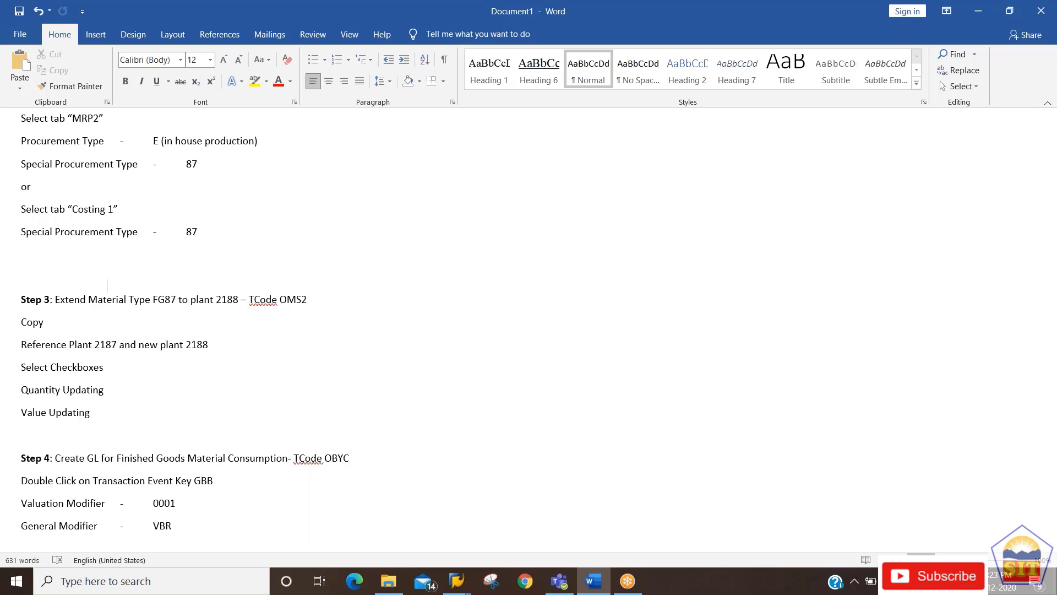
key("shift+Down")
key("shift+Down")
key("shift+Down")
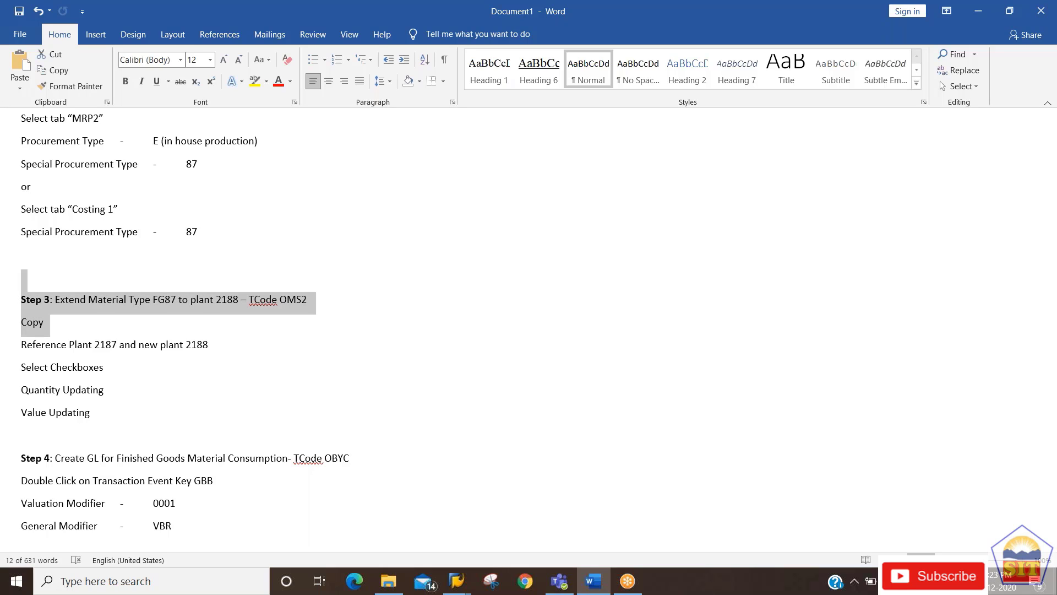